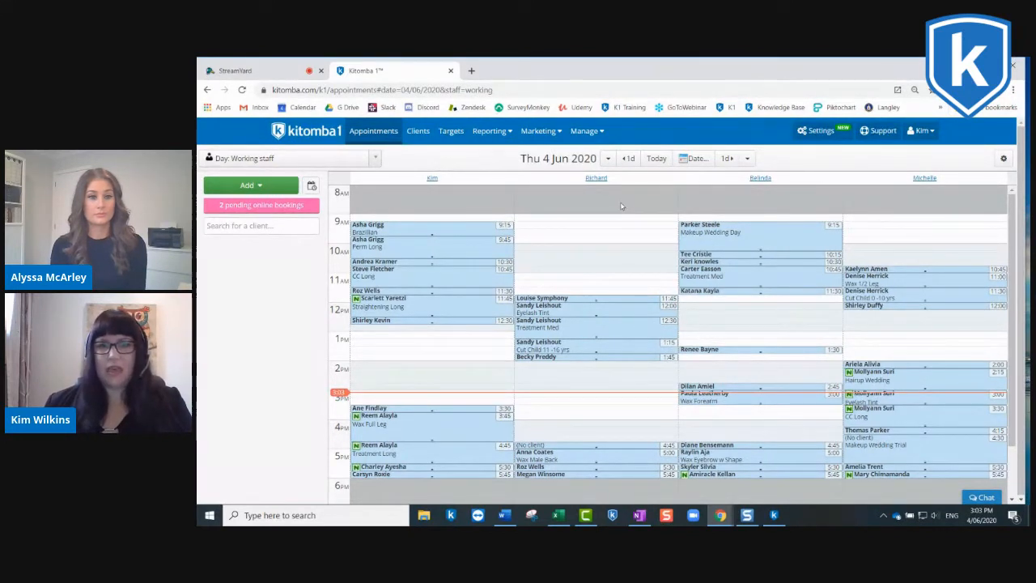
Step: Set the working hours of the staff member in the last column for Fri 5 Jun 2020 to 10:00 am–3:00 pm and save
click(727, 159)
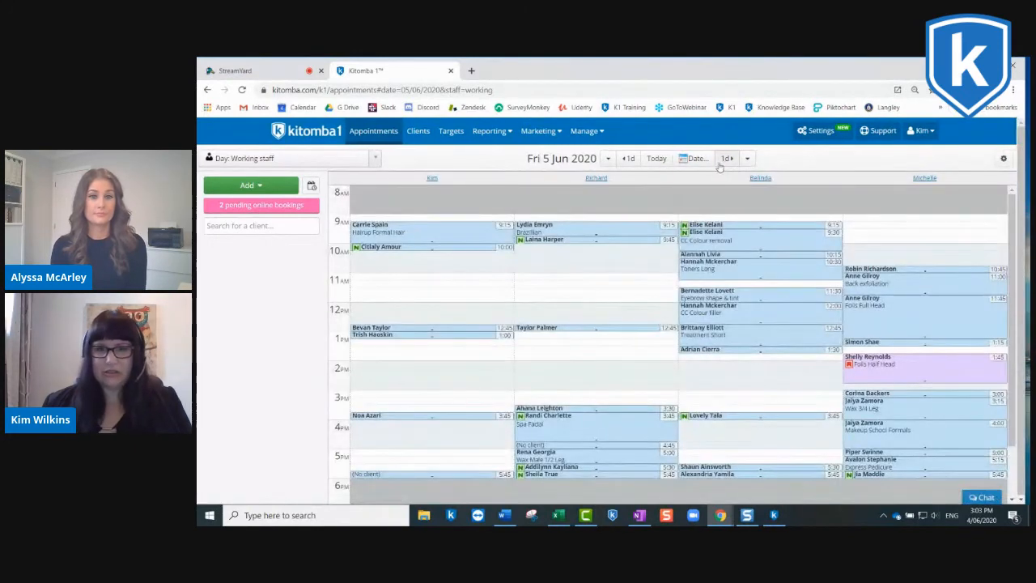
click(923, 179)
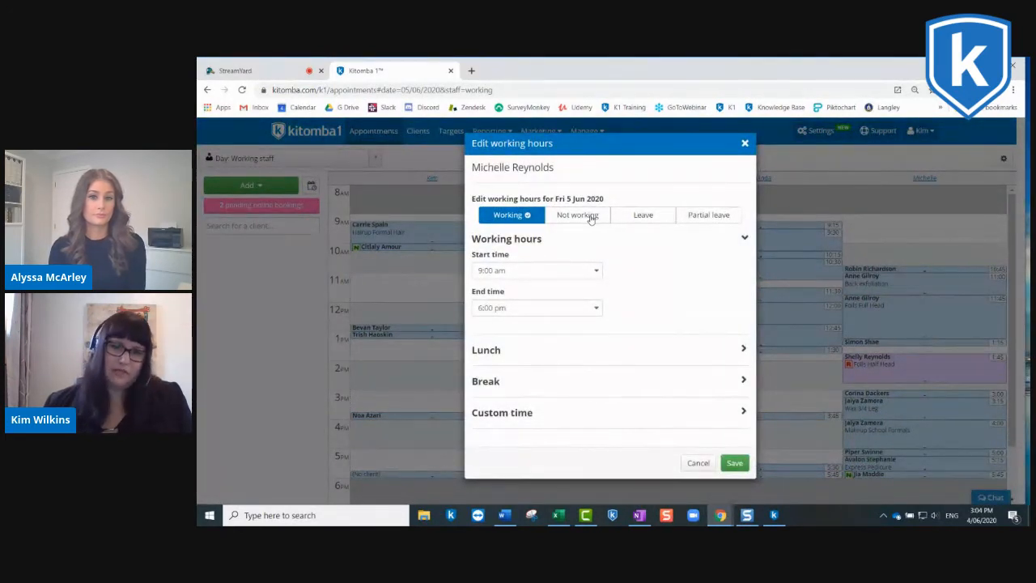
click(594, 271)
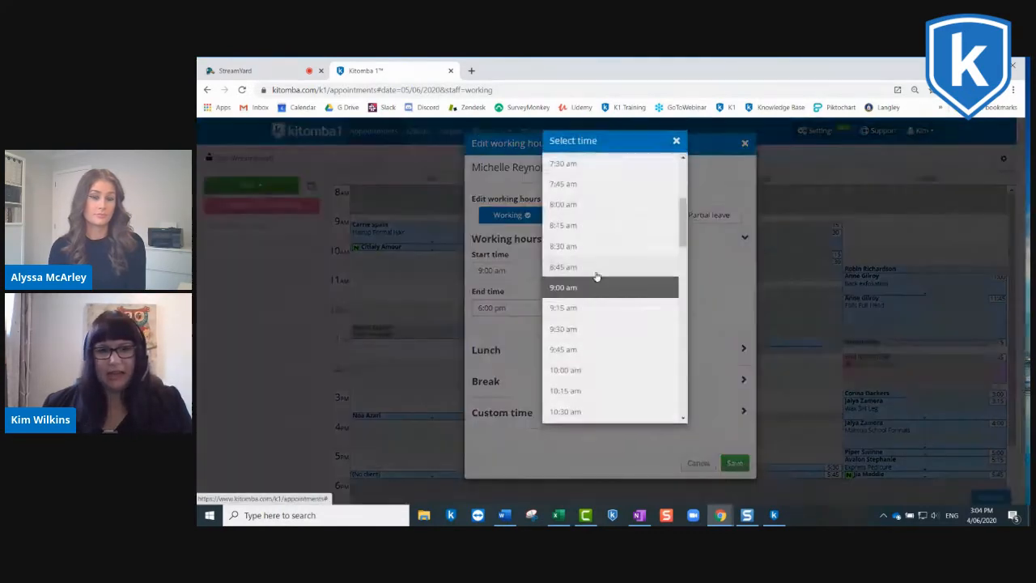
click(577, 372)
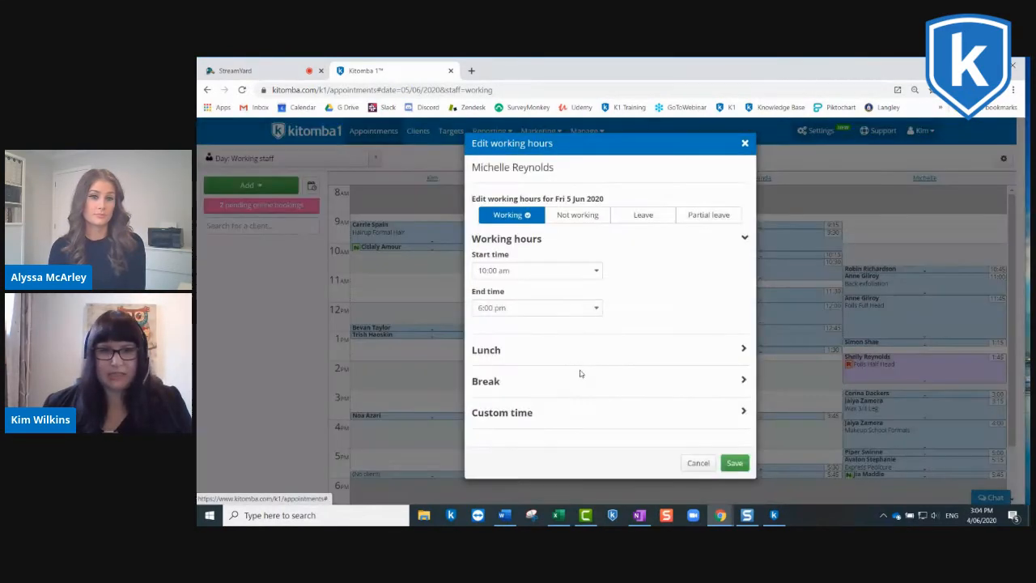
click(599, 306)
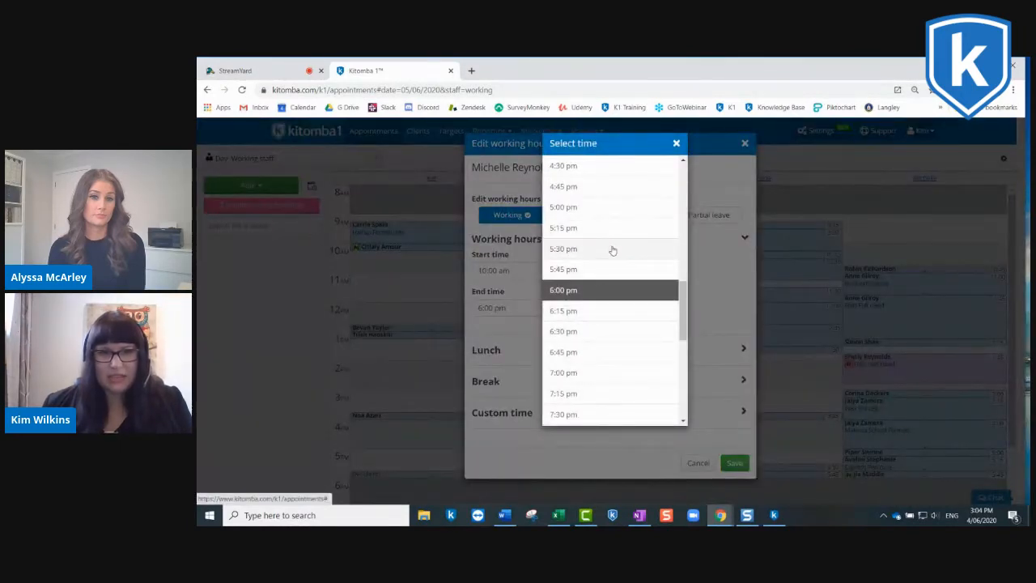
scroll(610, 247, up, 3)
scroll(602, 194, up, 1)
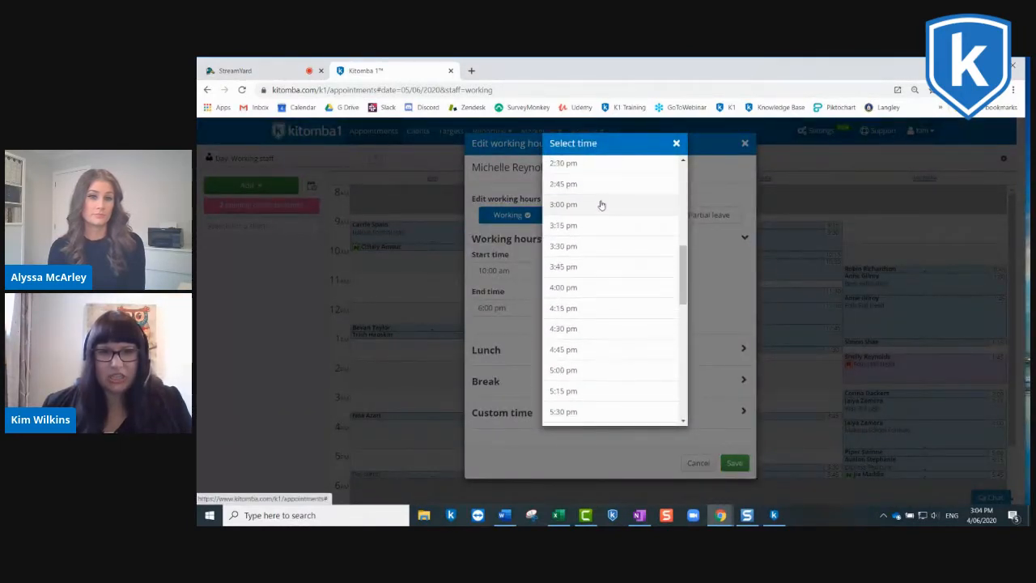
click(600, 206)
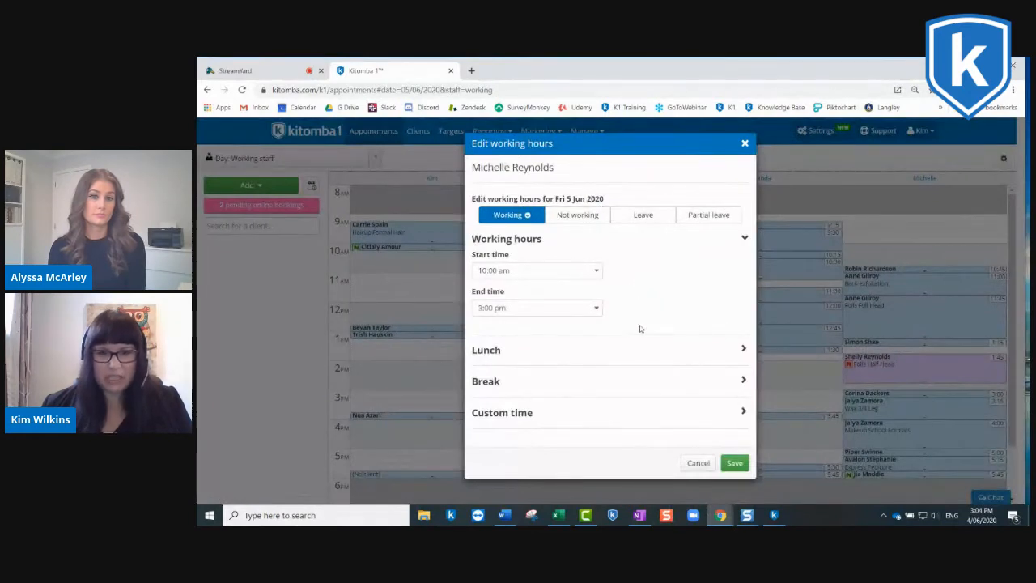
click(734, 462)
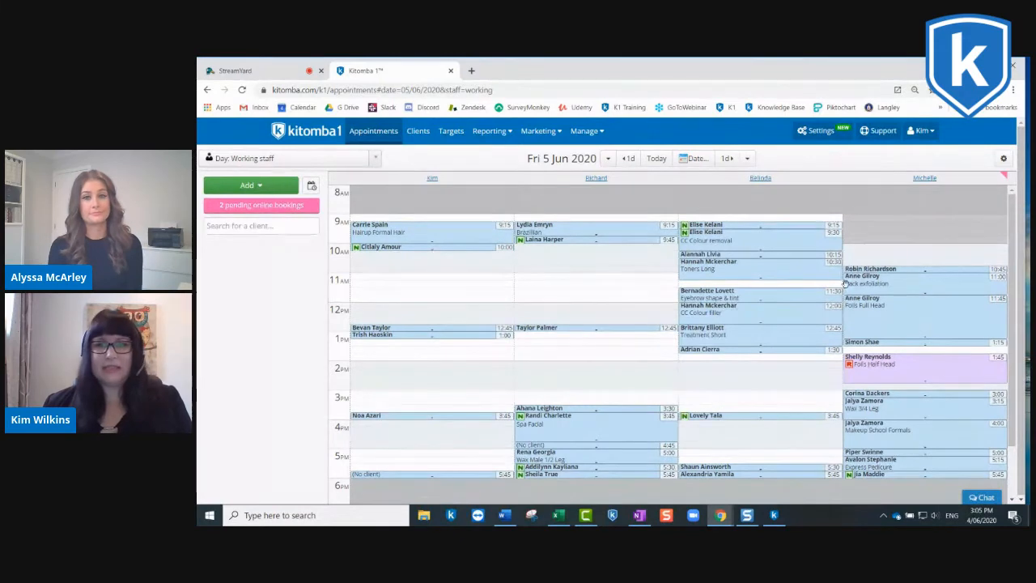
Step: Open the settings page of the first staff member in the Staff & users list to reach their service capabilities
click(821, 132)
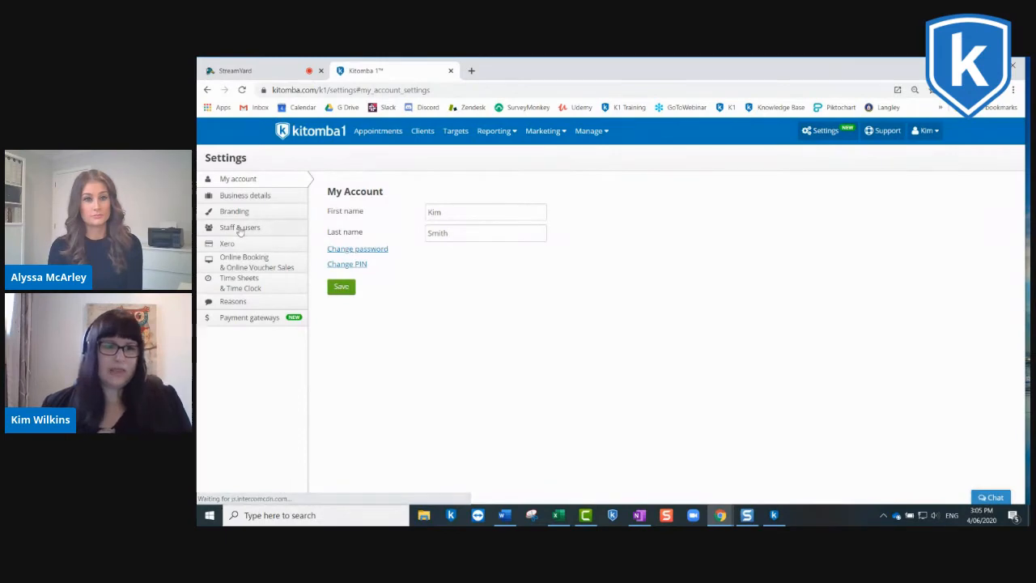
click(240, 228)
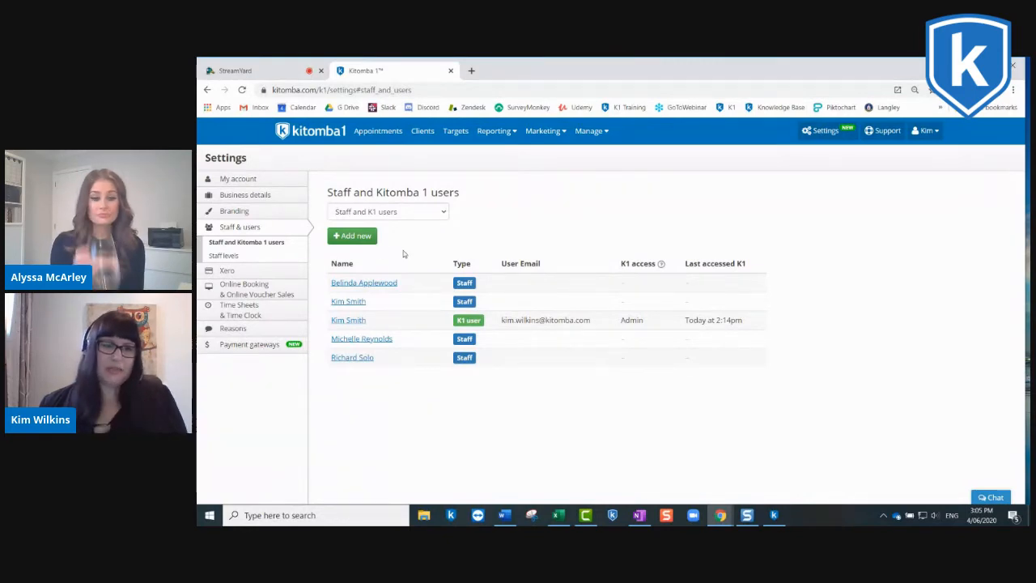
click(360, 283)
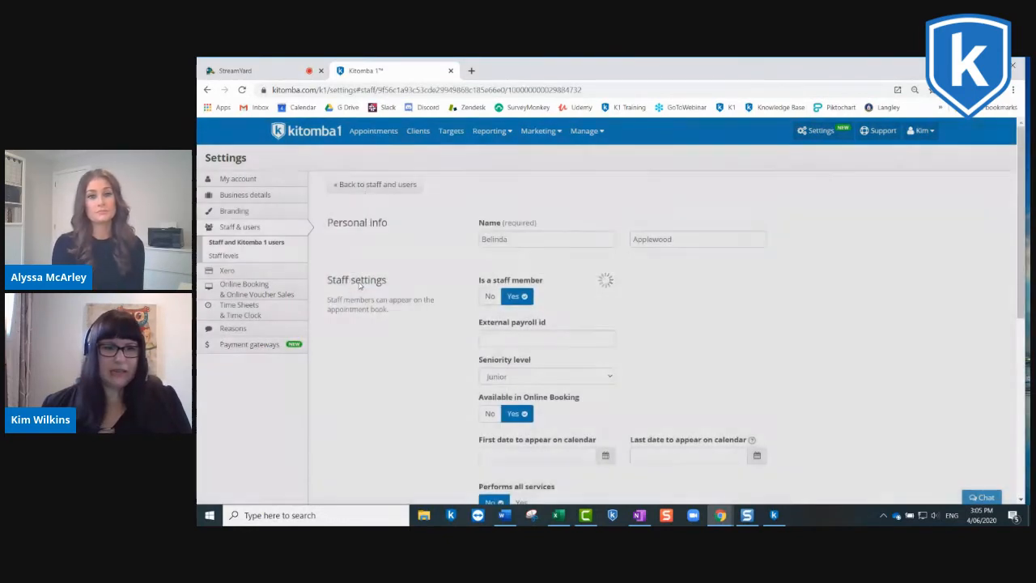
scroll(596, 278, down, 4)
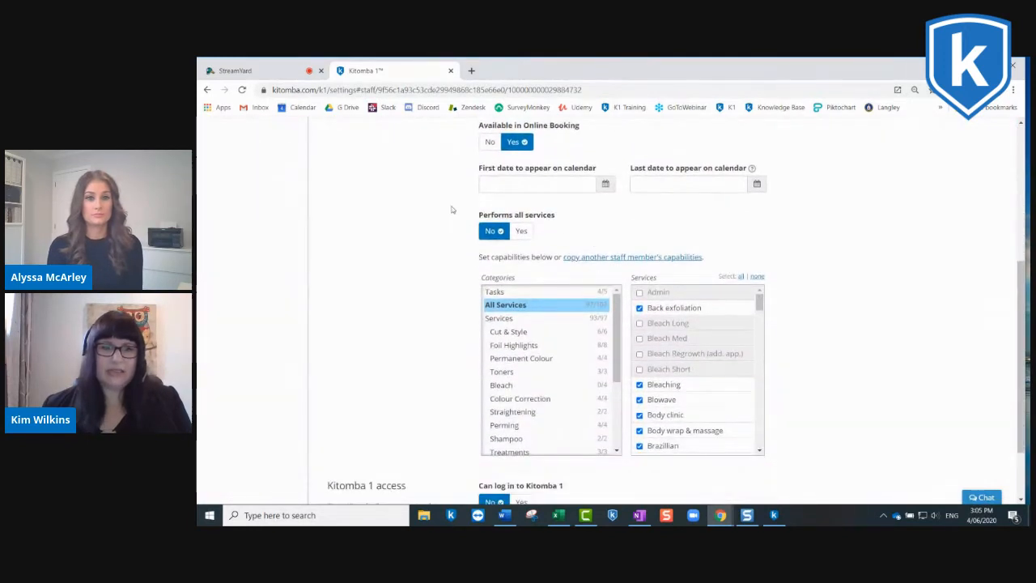
Step: Try Performs all services as Yes and Available in Online Booking as No, and restore both settings
click(522, 231)
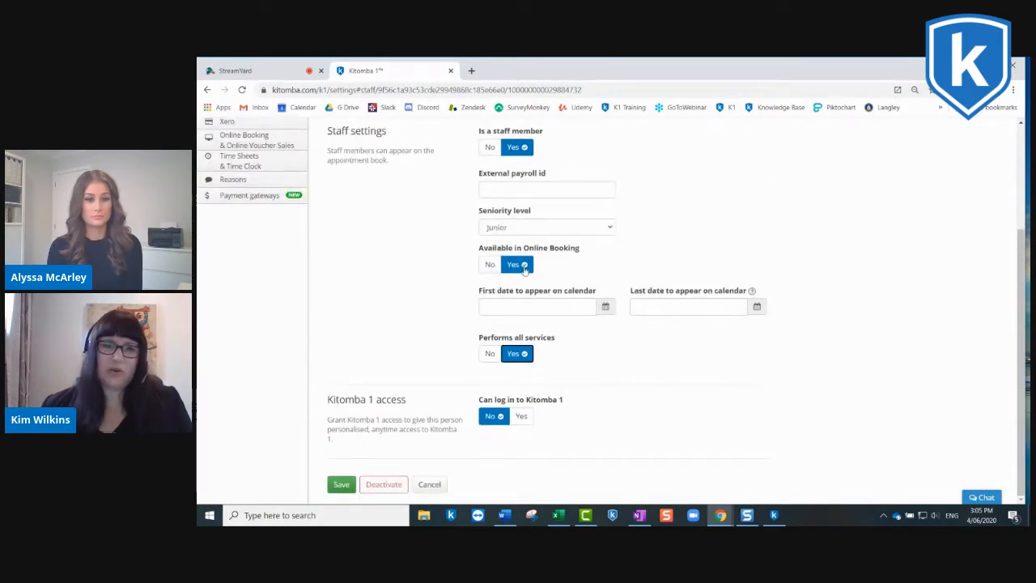
click(489, 269)
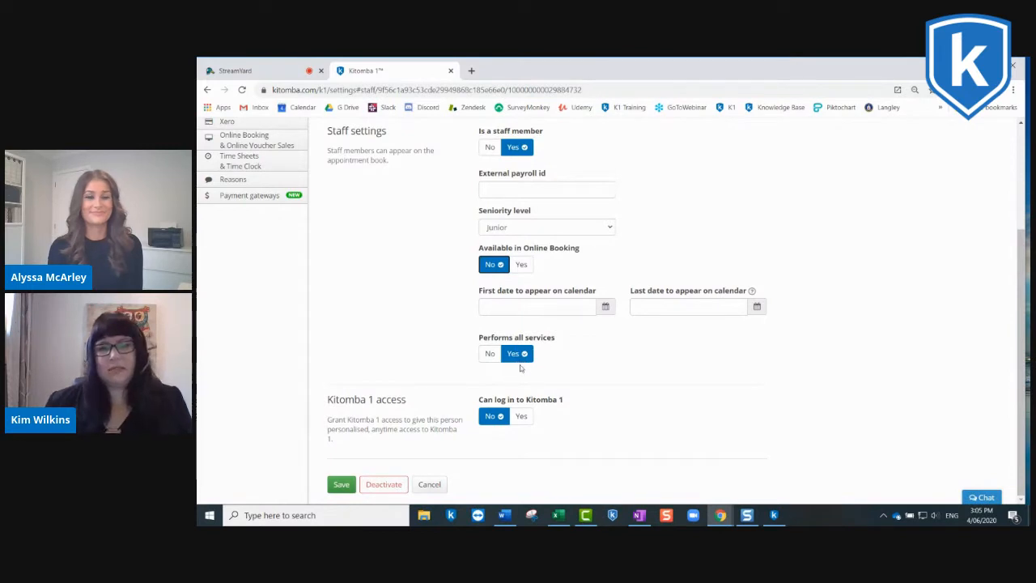
click(522, 264)
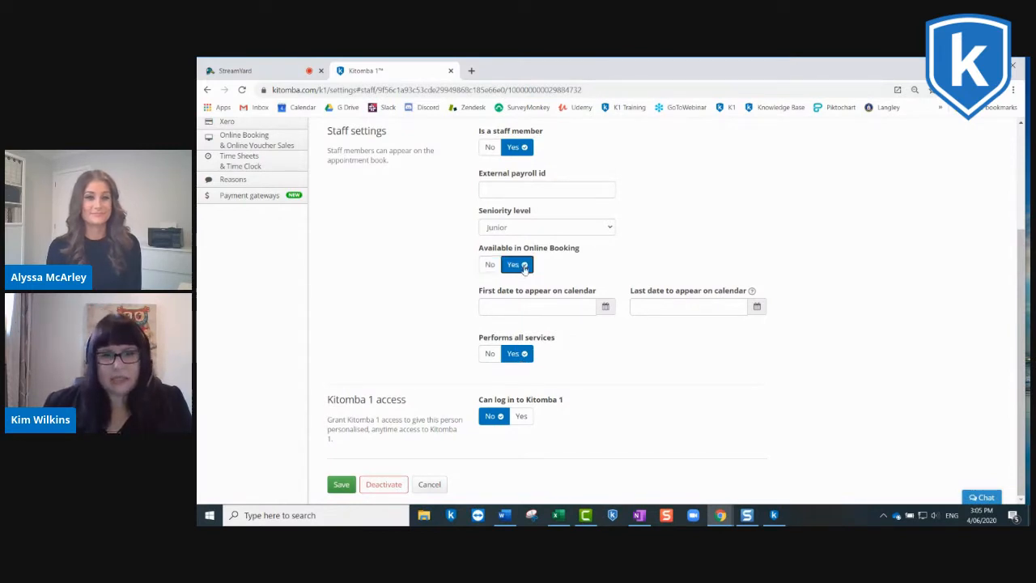
click(492, 356)
Step: Remove Client Consultation and Clipper Cut from the services this staff member performs and save the staff settings
scroll(494, 361, down, 2)
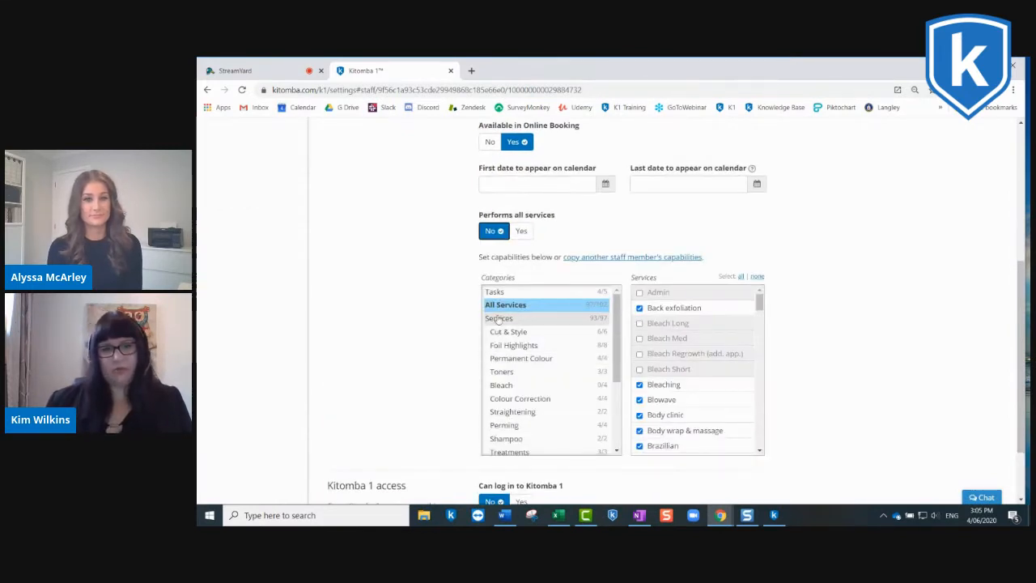
scroll(527, 324, down, 2)
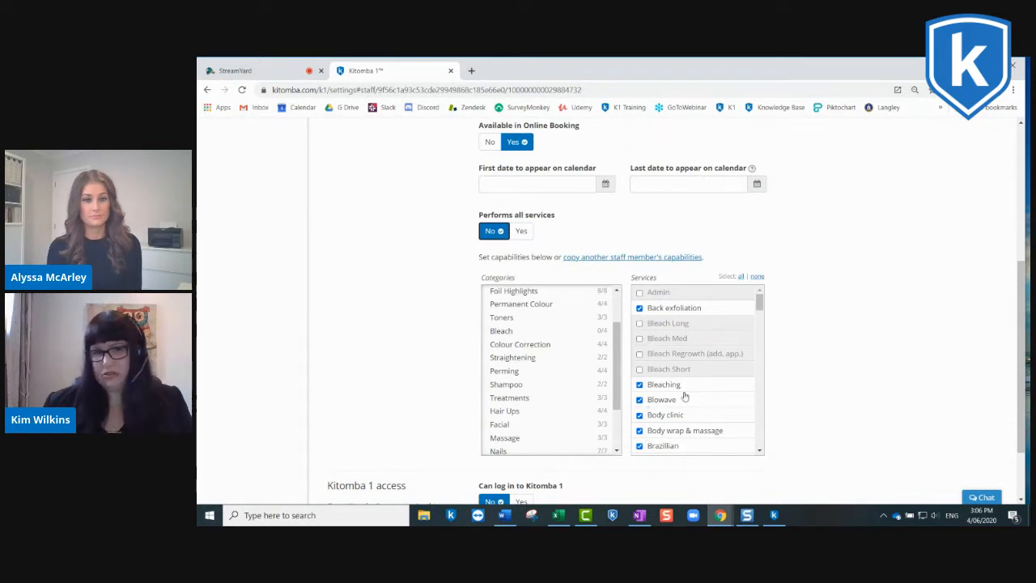
drag(759, 304, 759, 322)
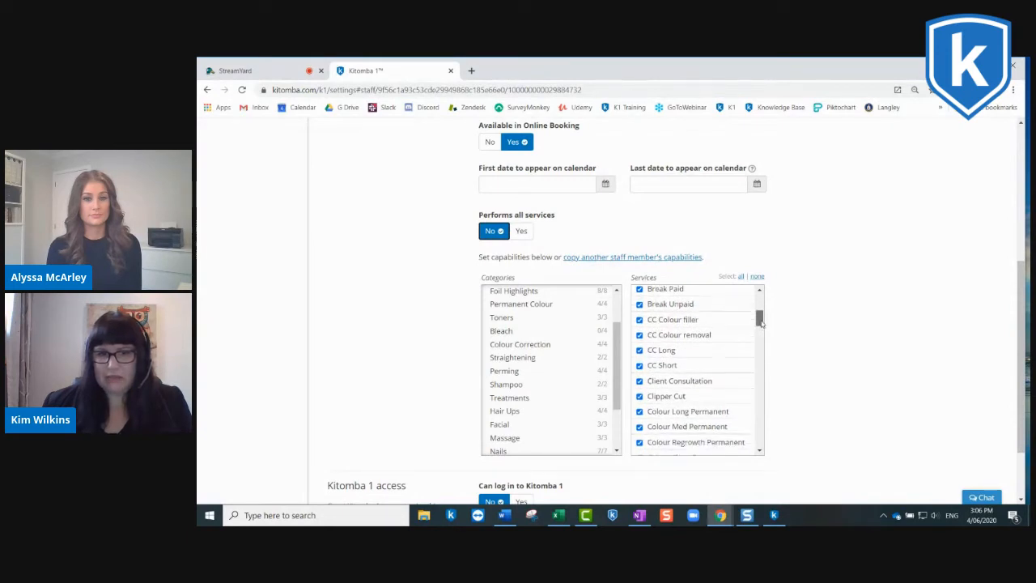
click(640, 383)
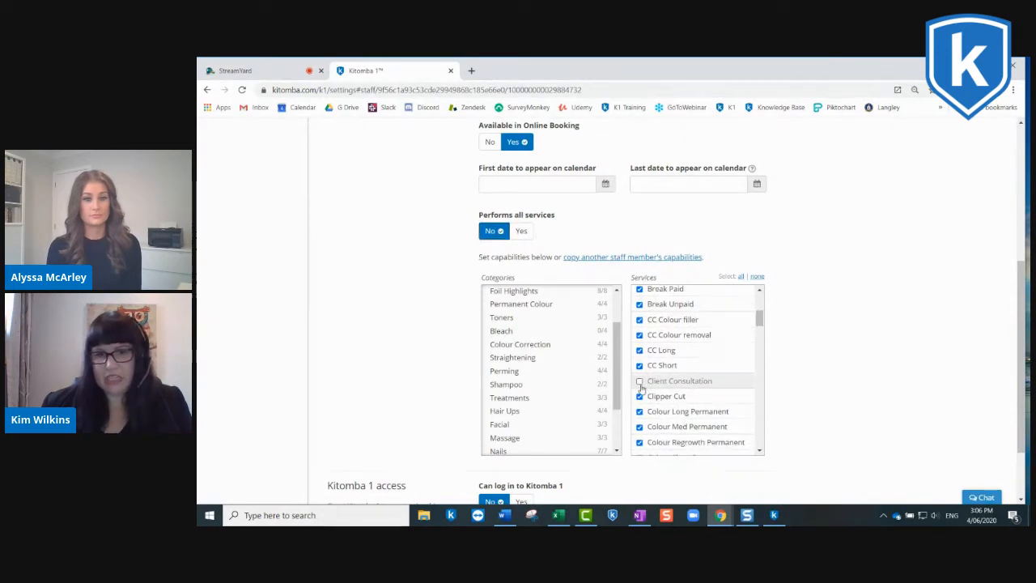
click(639, 397)
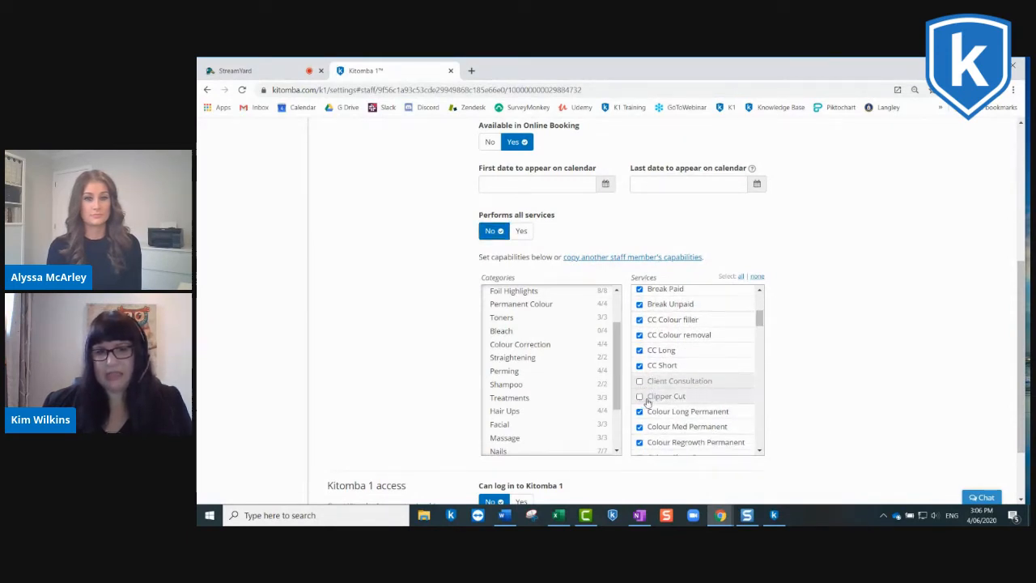
scroll(647, 396, down, 2)
scroll(800, 402, down, 1)
scroll(1019, 385, down, 1)
click(341, 484)
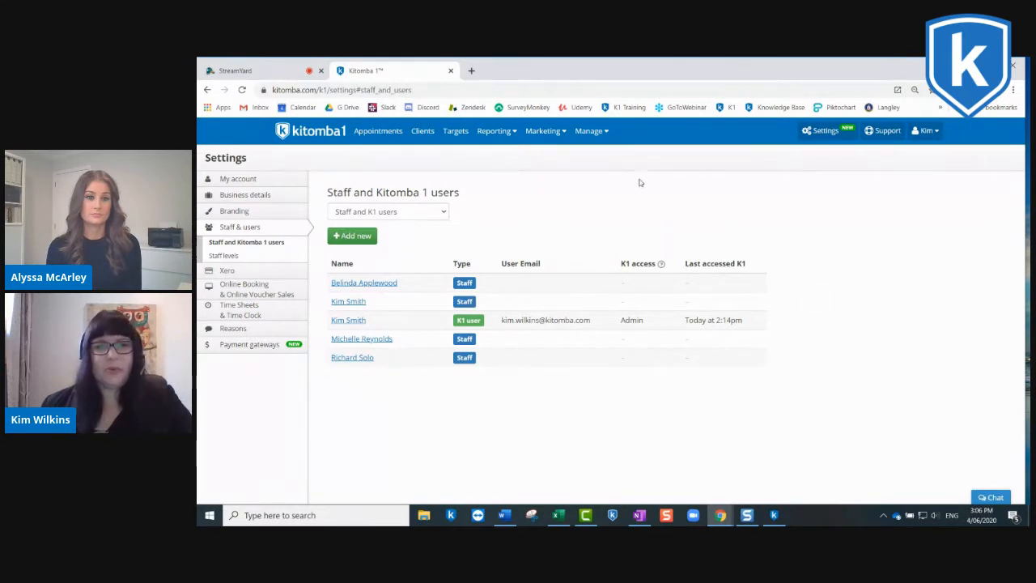
Step: Browse the list of all services and open the Blowave service for editing
click(589, 130)
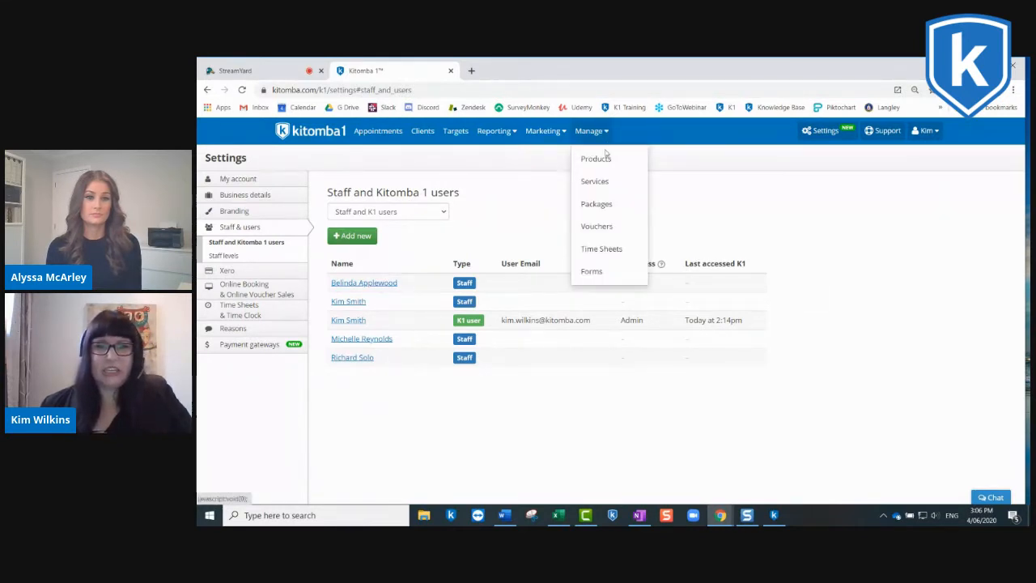
click(603, 185)
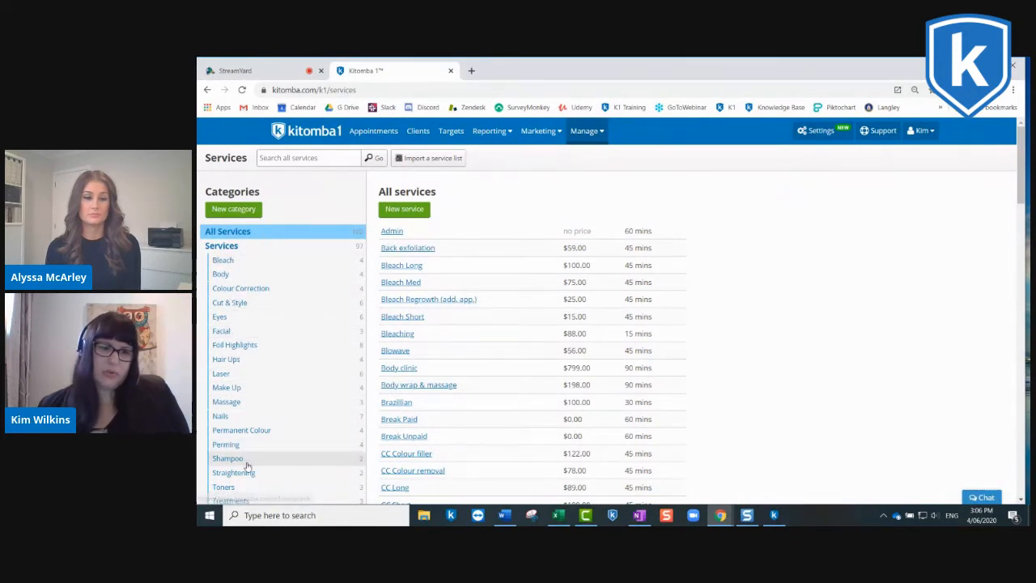
scroll(247, 465, down, 1)
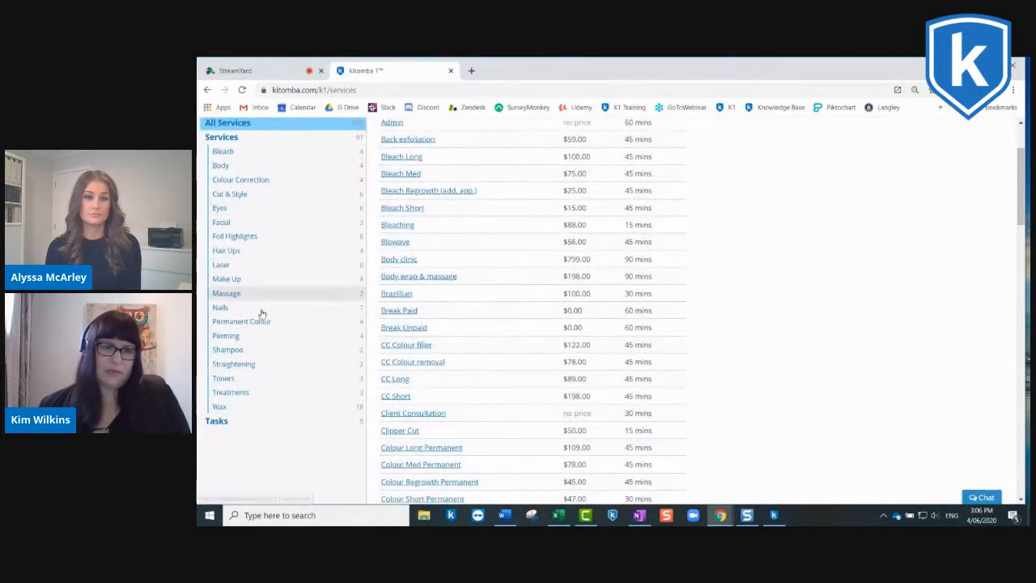
scroll(264, 283, up, 1)
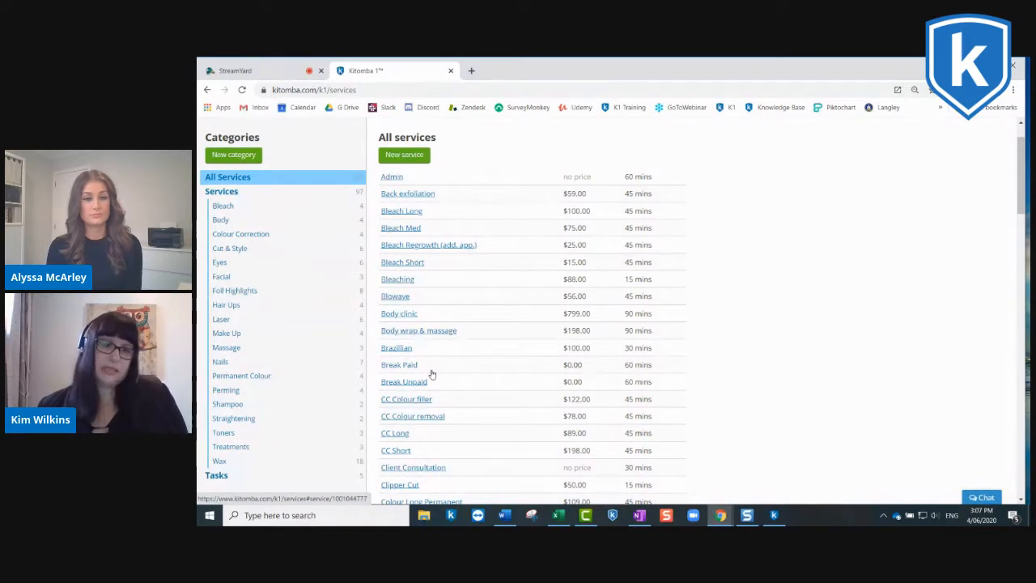
click(395, 296)
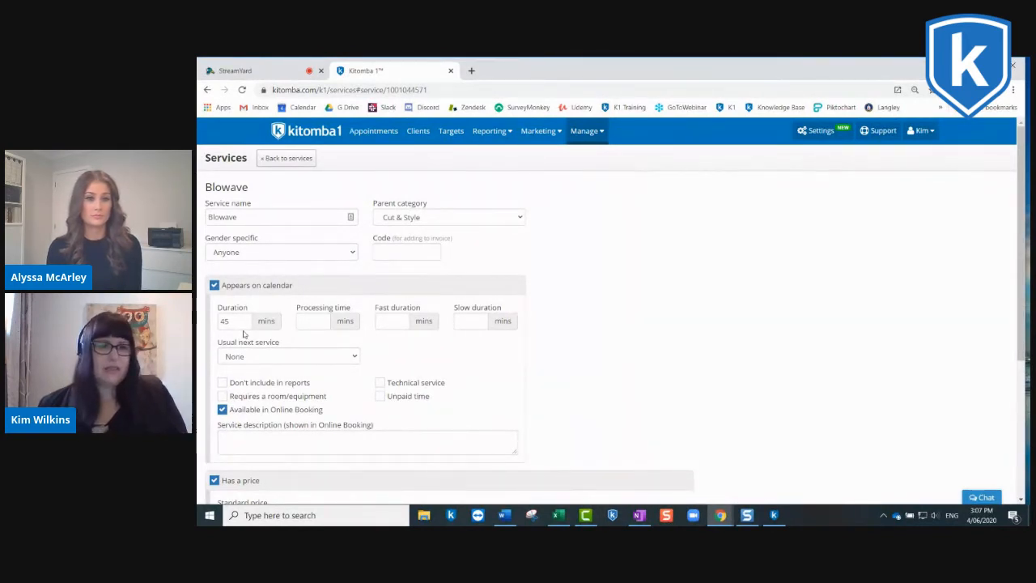
Step: Review Blowave's duration and price settings, and toggle Available in Online Booking off and back on
scroll(243, 334, down, 3)
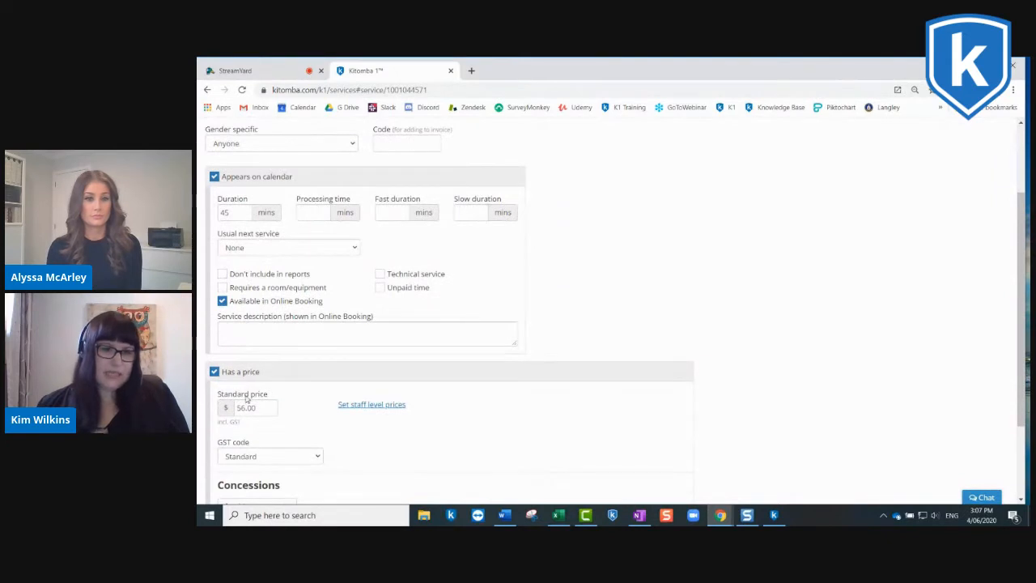
scroll(254, 394, up, 1)
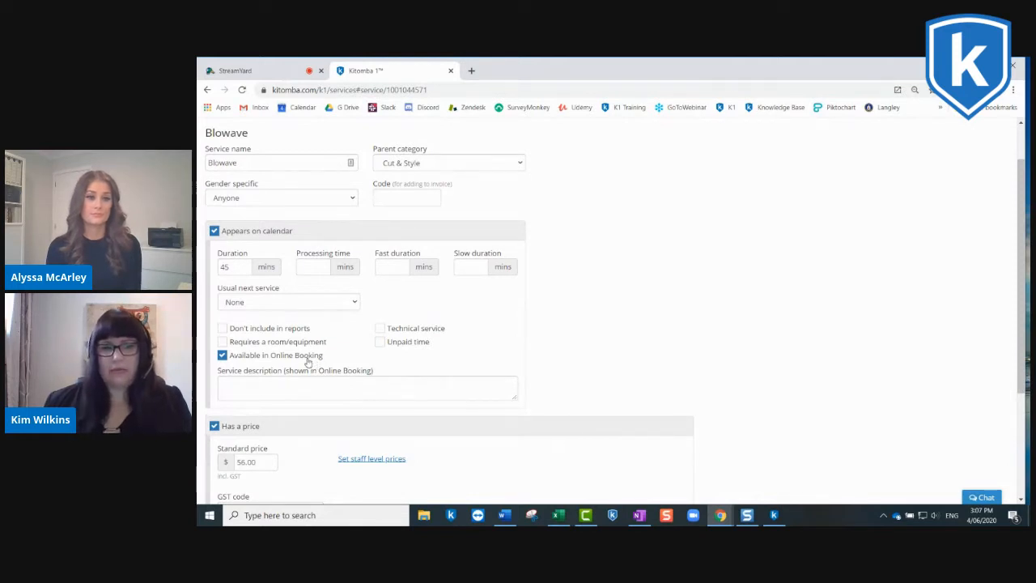
click(222, 357)
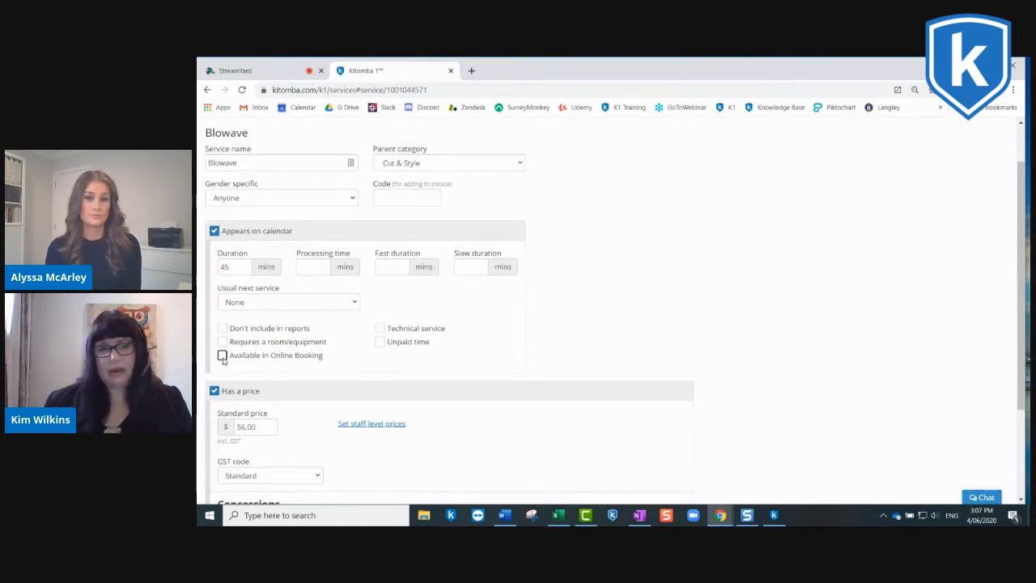
click(223, 357)
scroll(267, 336, up, 1)
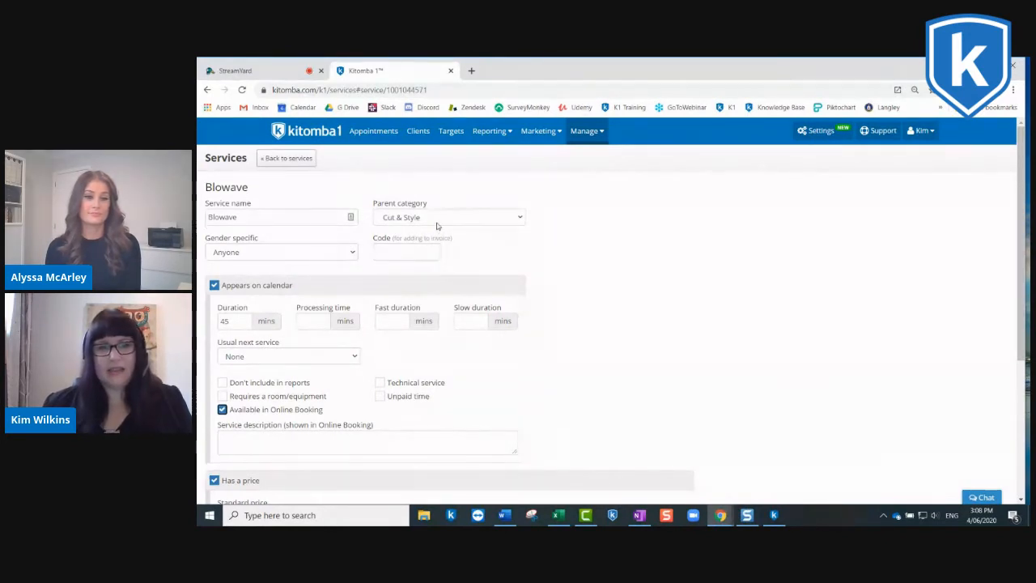
Step: Place the cursor in Blowave's service description and review its price, concession and staff price override settings
scroll(429, 225, down, 3)
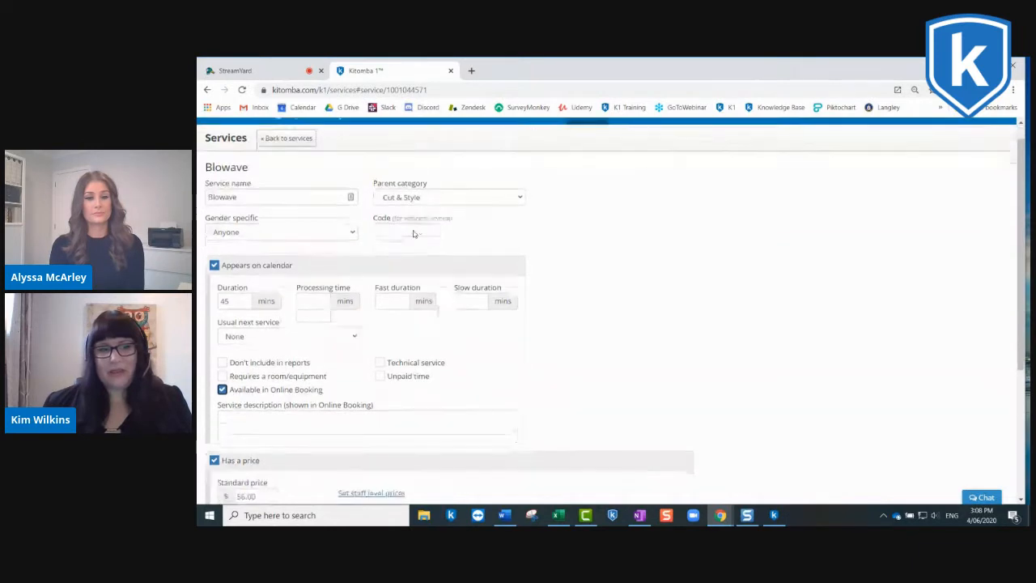
click(240, 229)
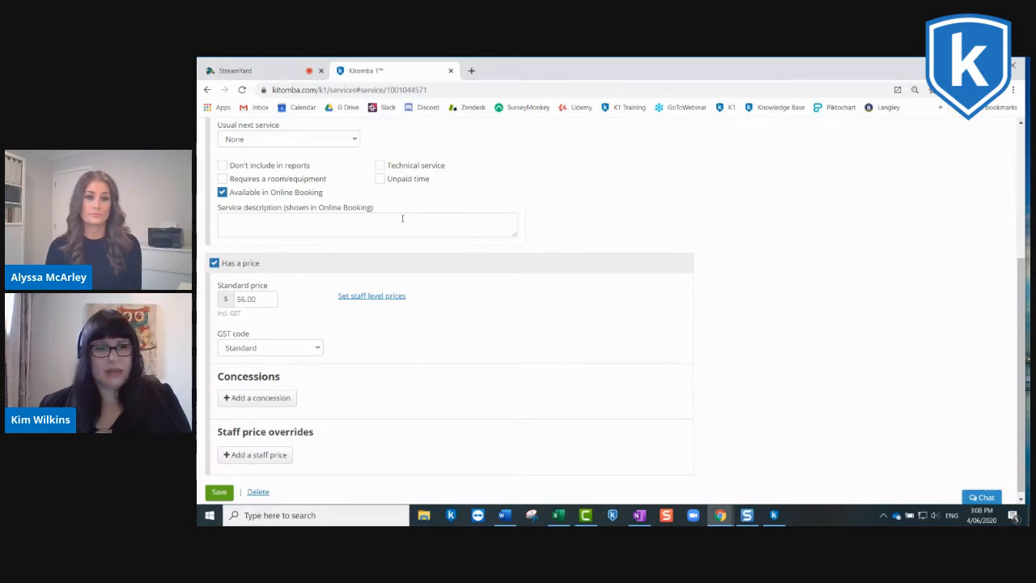
scroll(401, 214, down, 1)
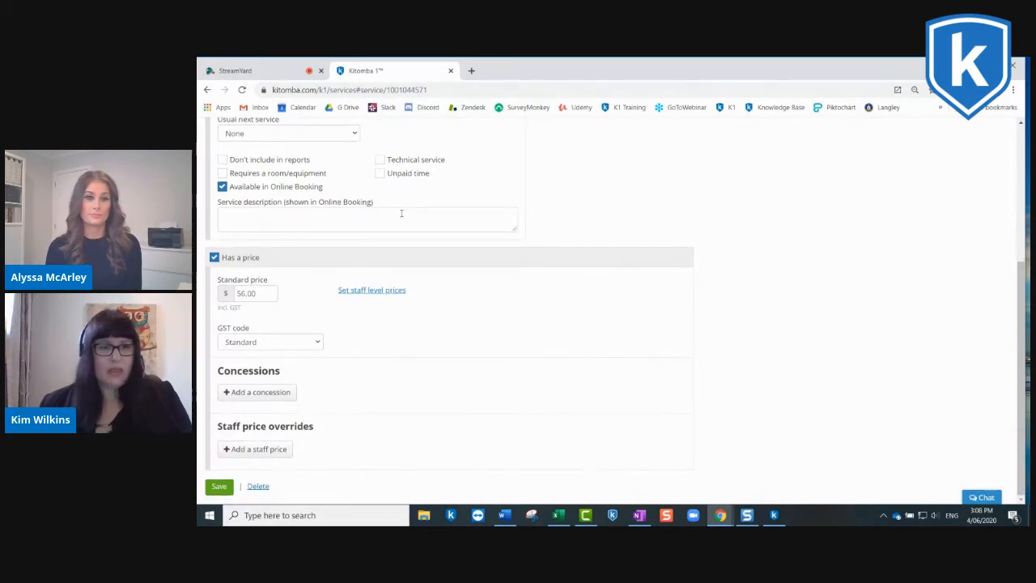
scroll(399, 222, up, 3)
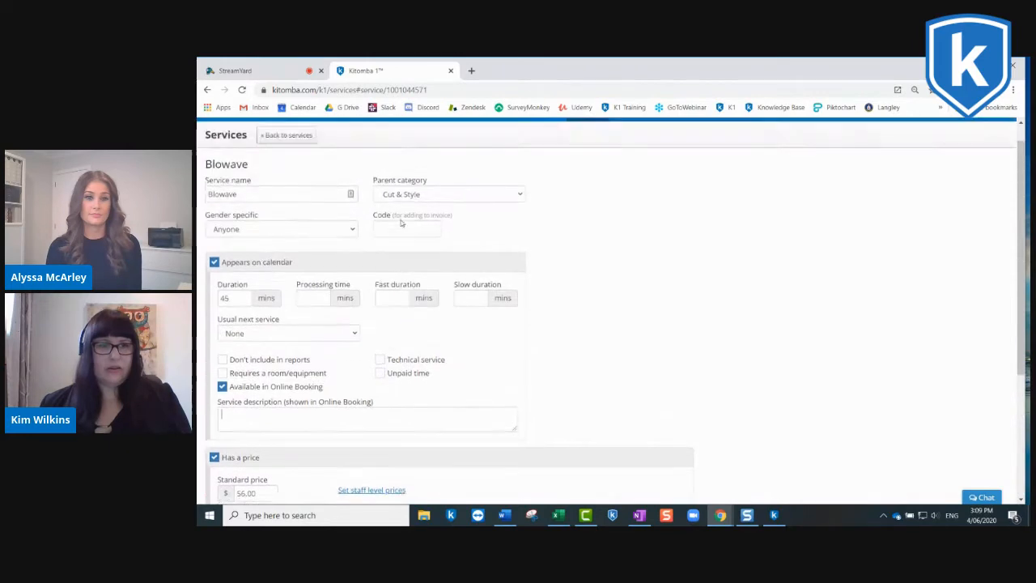
scroll(398, 211, down, 5)
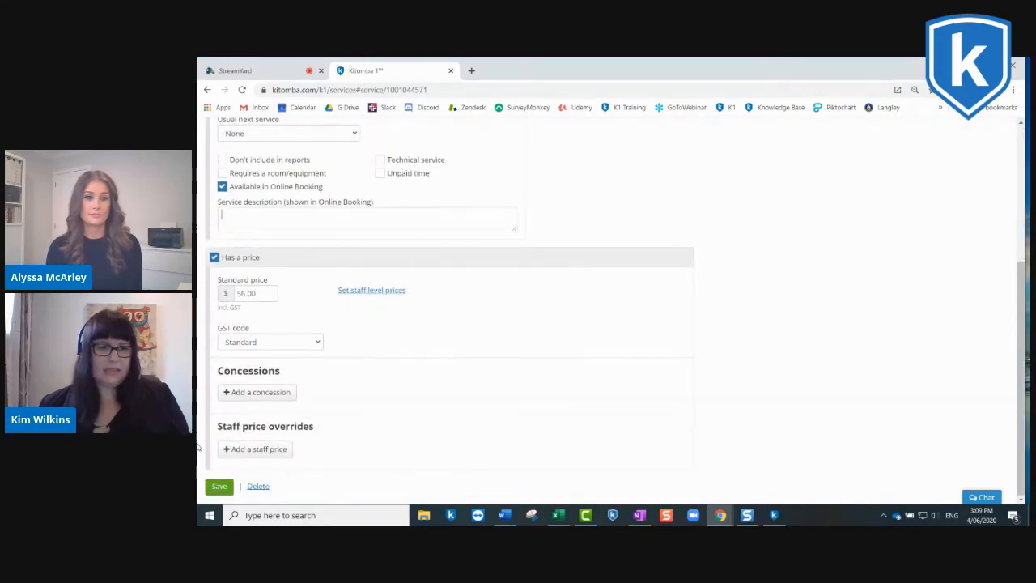
Step: Save the Blowave service and look over the list of all services
click(218, 490)
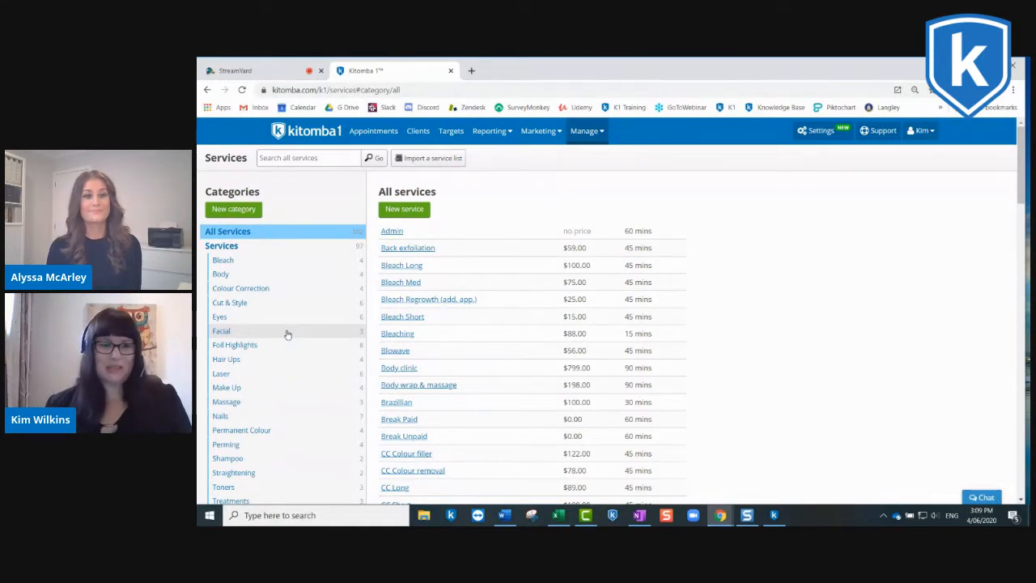
scroll(285, 335, down, 3)
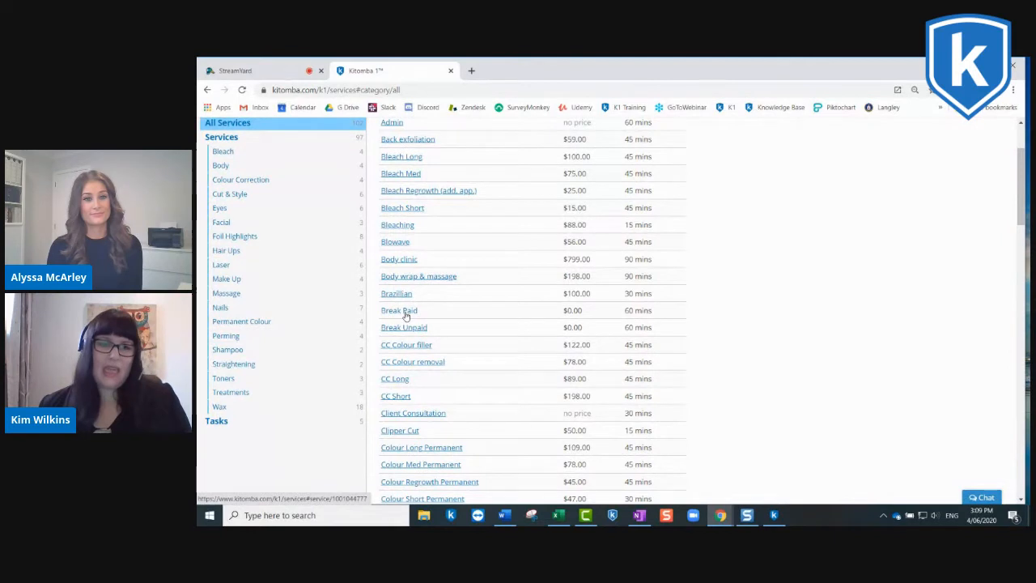
scroll(408, 316, up, 2)
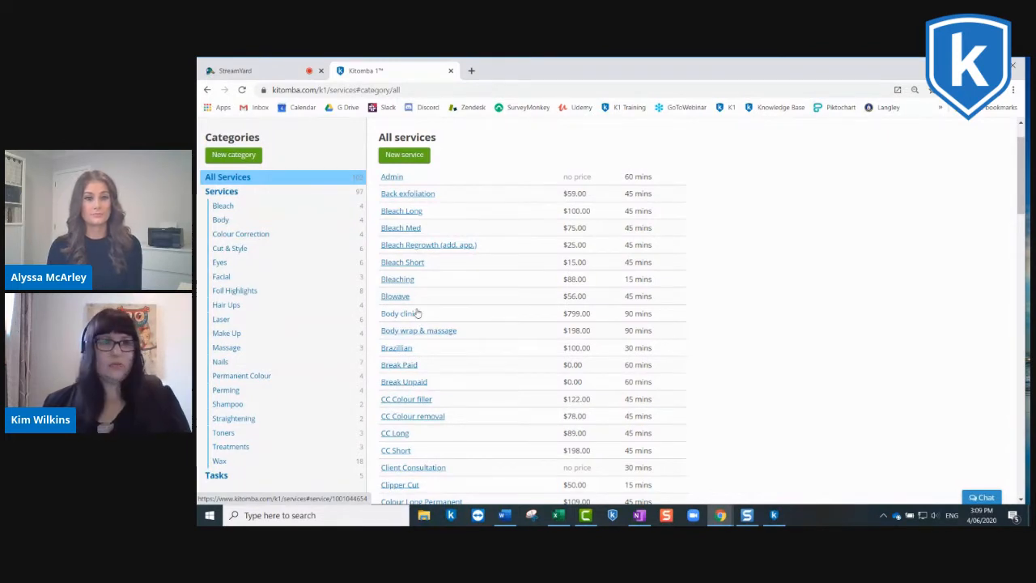
scroll(411, 312, up, 2)
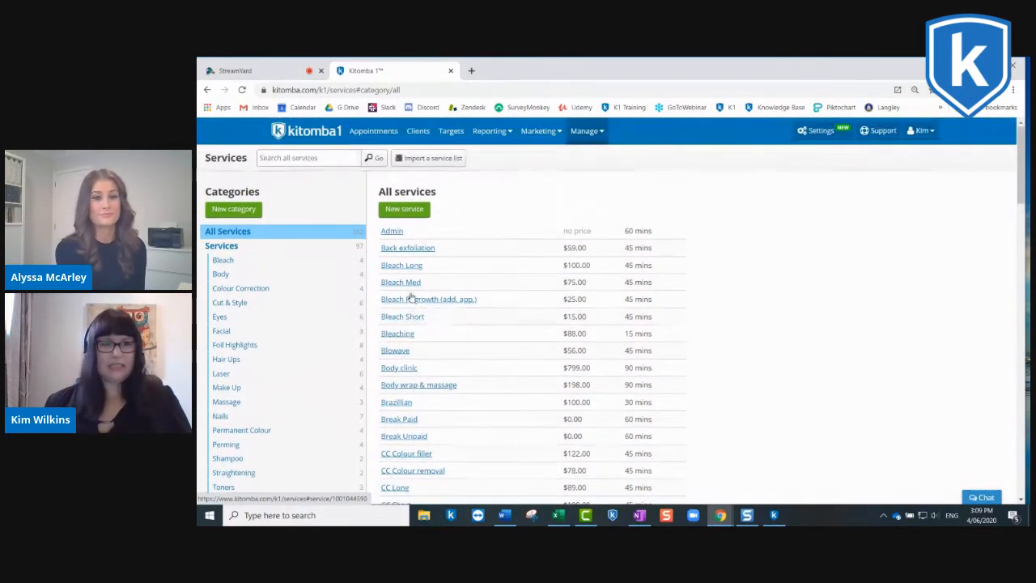
Step: Open the Online Booking settings and review the booking website address and the options for what clients see
click(317, 136)
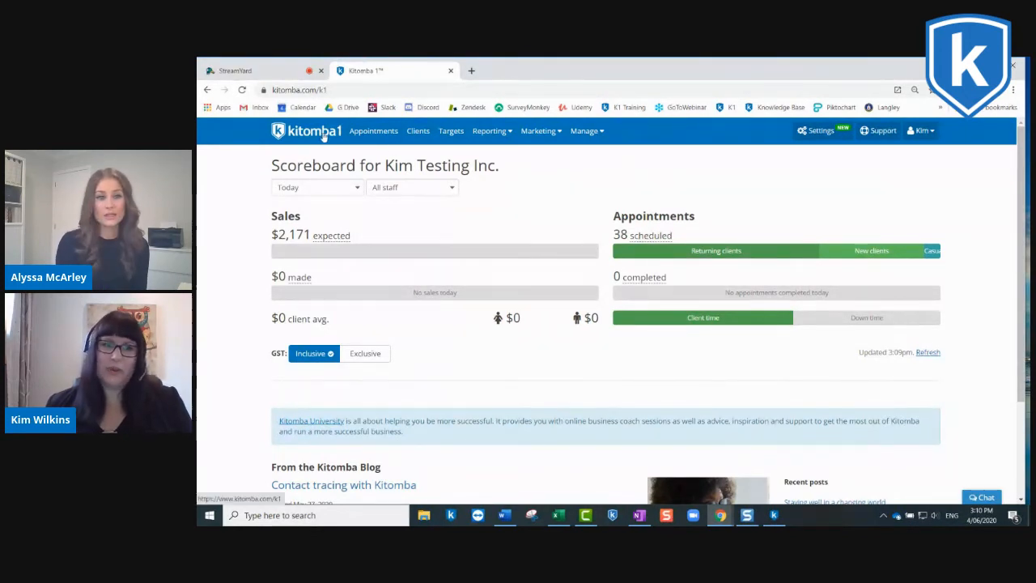
click(811, 133)
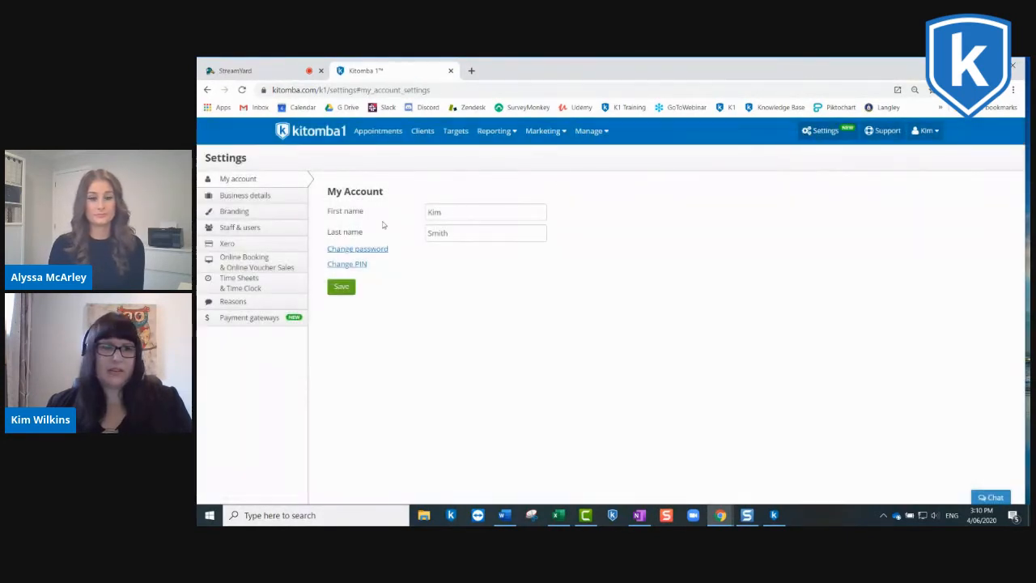
click(245, 260)
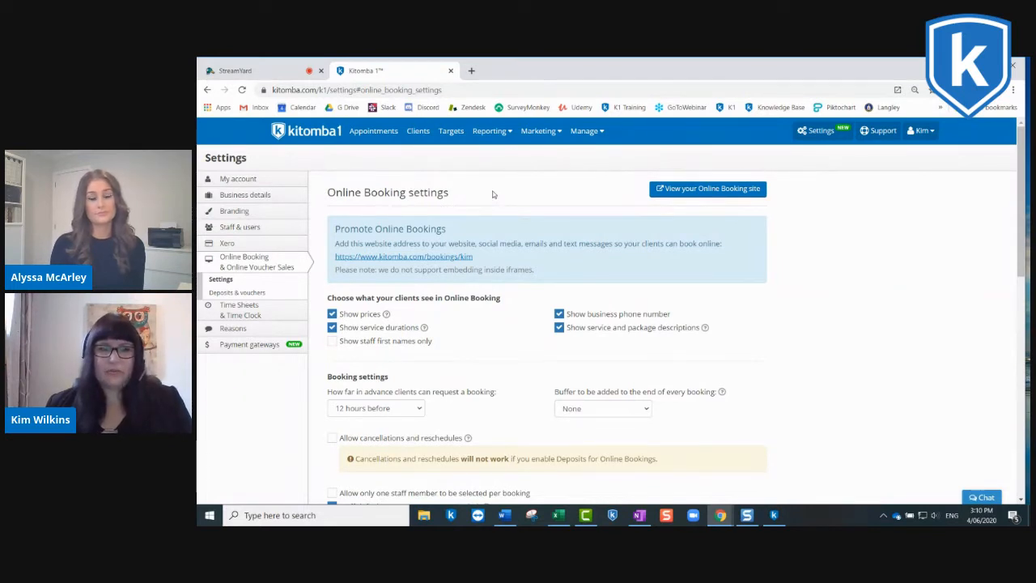
scroll(495, 195, down, 1)
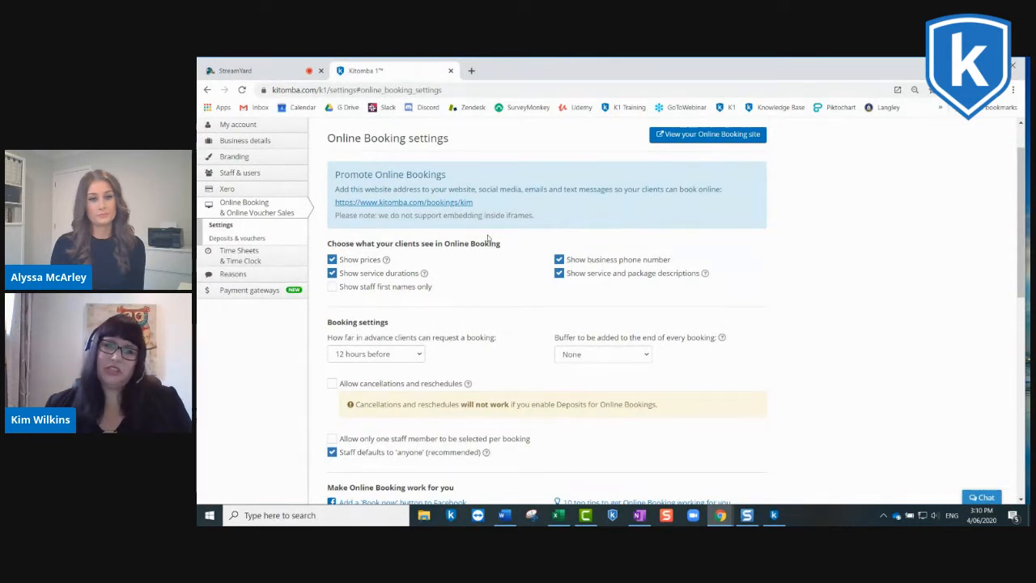
scroll(488, 237, down, 1)
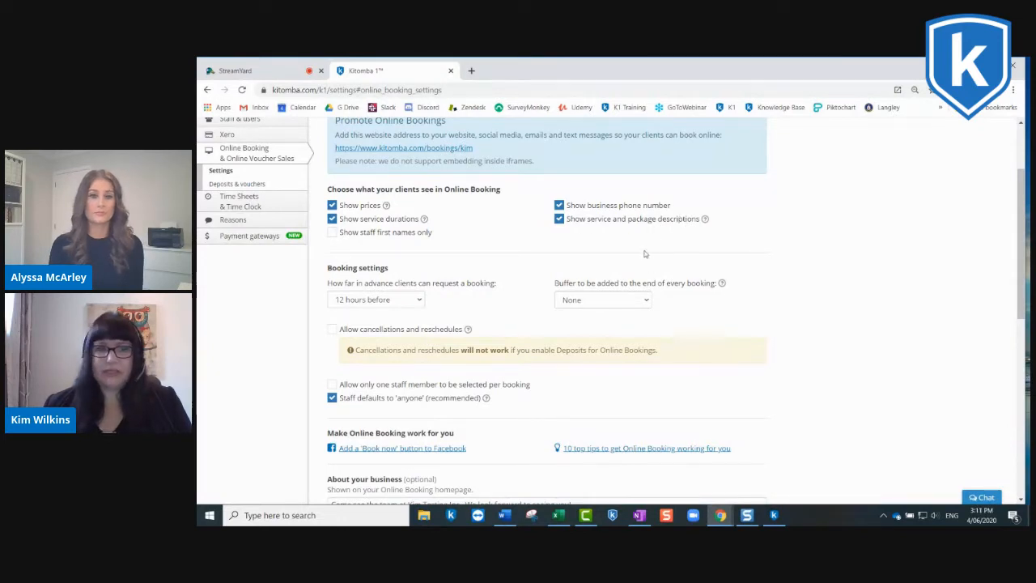
scroll(641, 247, down, 1)
scroll(577, 288, down, 1)
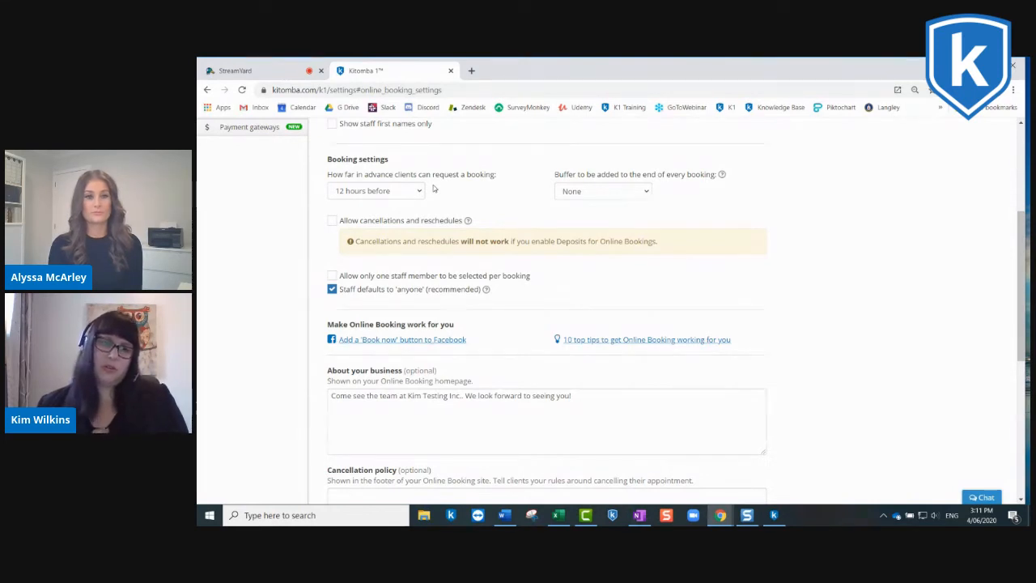
Step: Review the choices for how far in advance clients can request a booking, plus the cancellation and staff selection settings
click(417, 191)
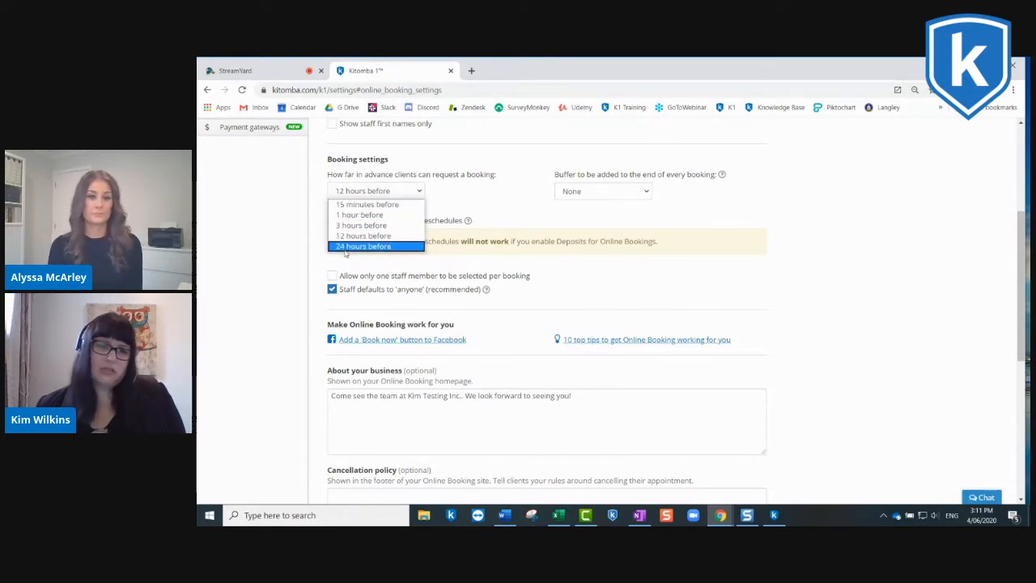
click(458, 195)
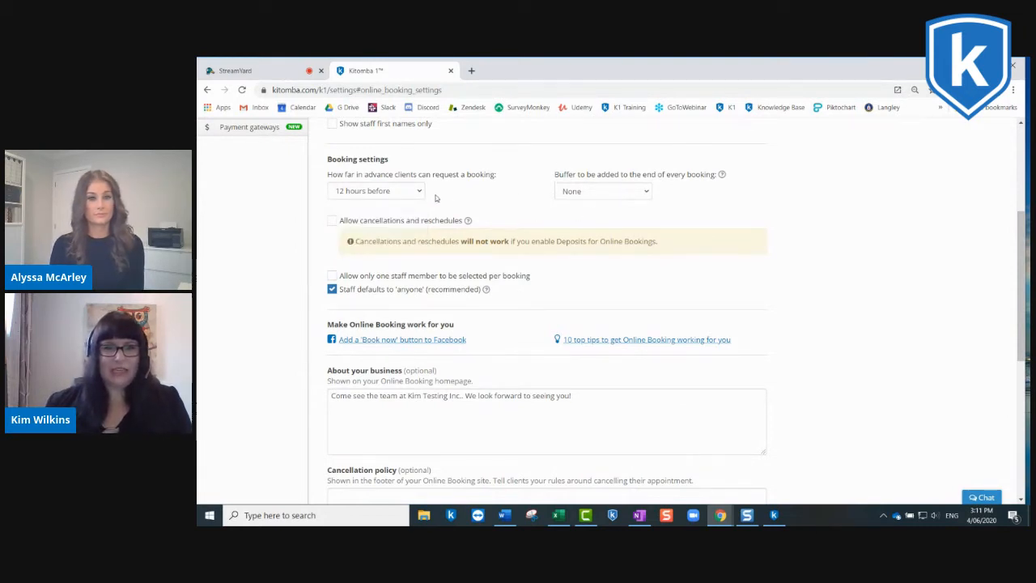
scroll(512, 196, down, 1)
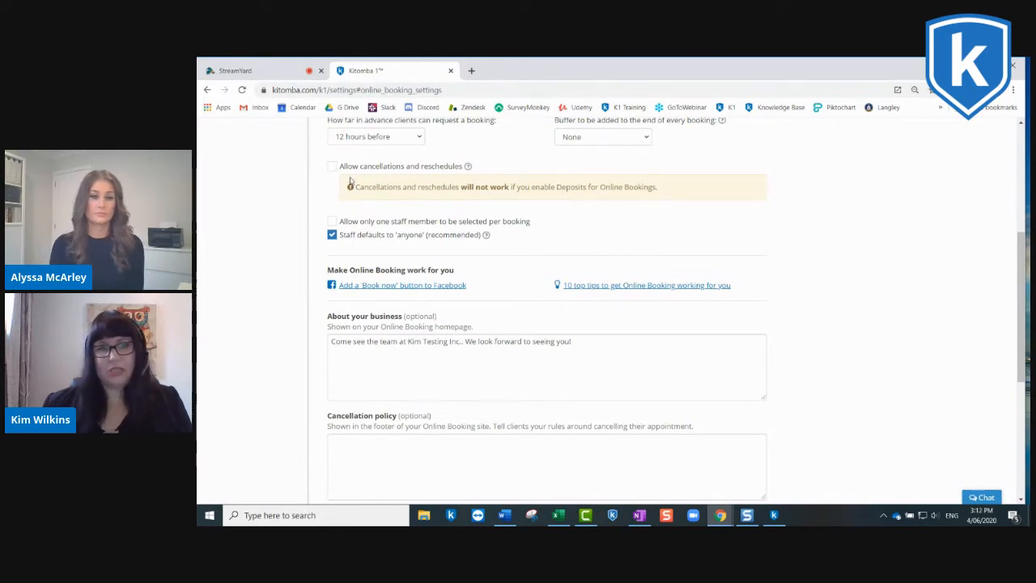
scroll(352, 184, down, 1)
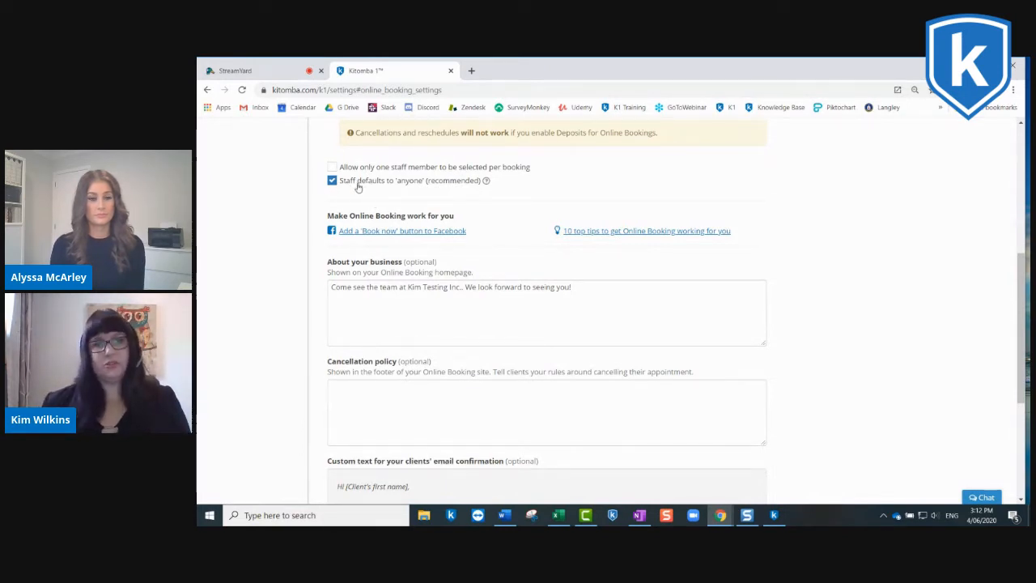
scroll(369, 188, down, 1)
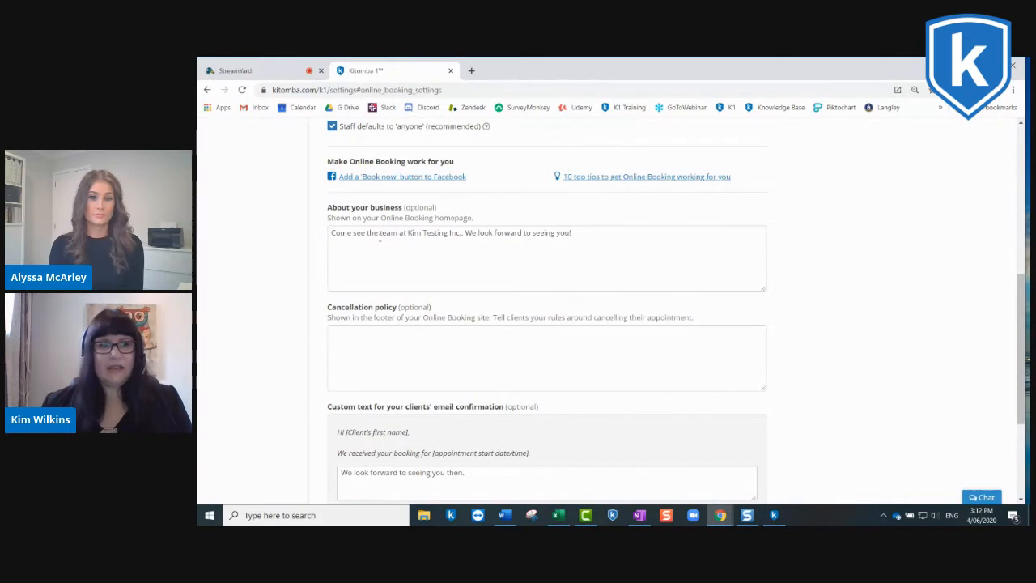
Step: Examine the About your business text, Cancellation policy field, email confirmation text and Google tracking code fields
scroll(378, 243, down, 1)
scroll(379, 237, down, 1)
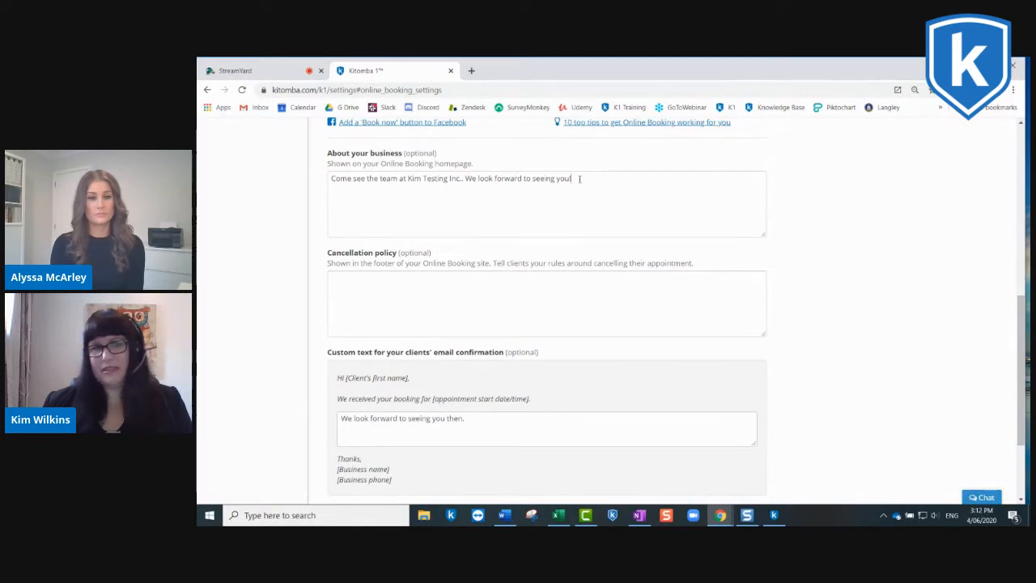
scroll(577, 180, down, 1)
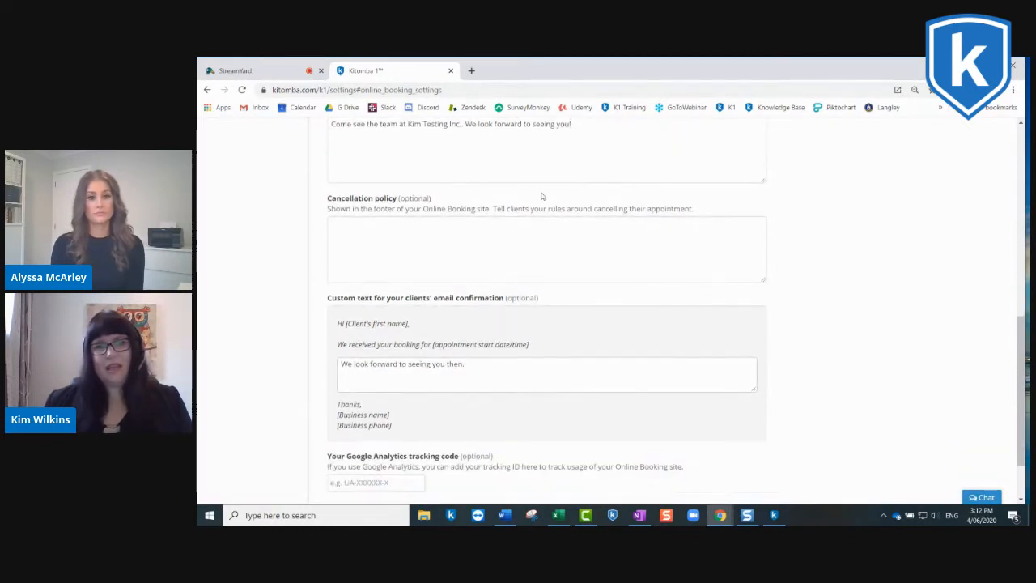
click(442, 247)
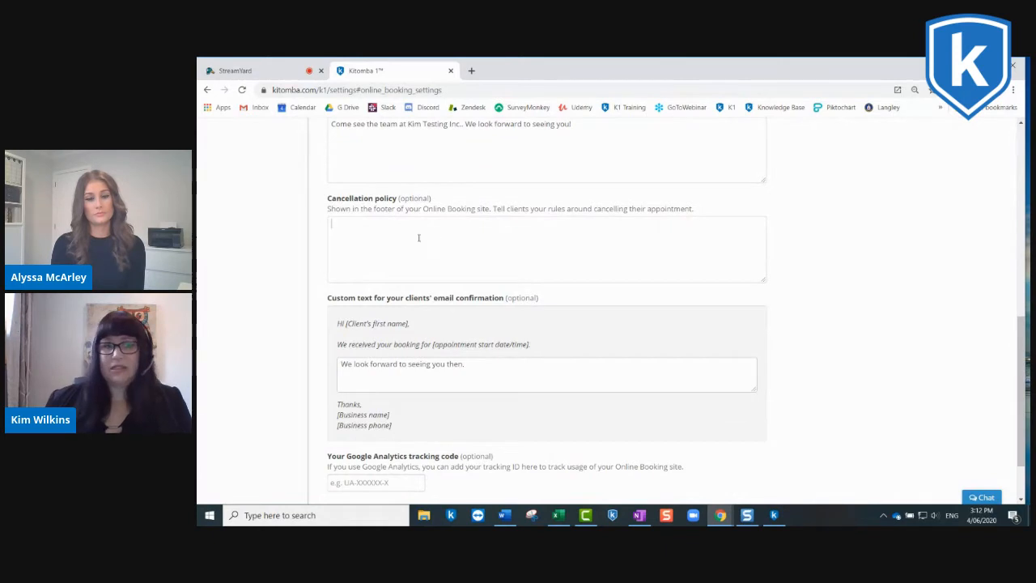
click(382, 224)
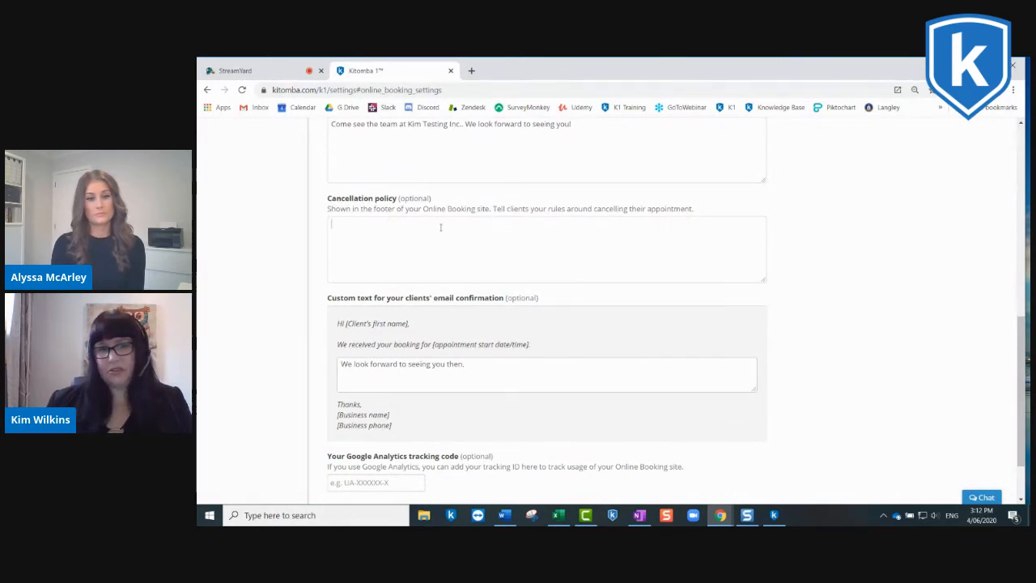
scroll(474, 258, down, 2)
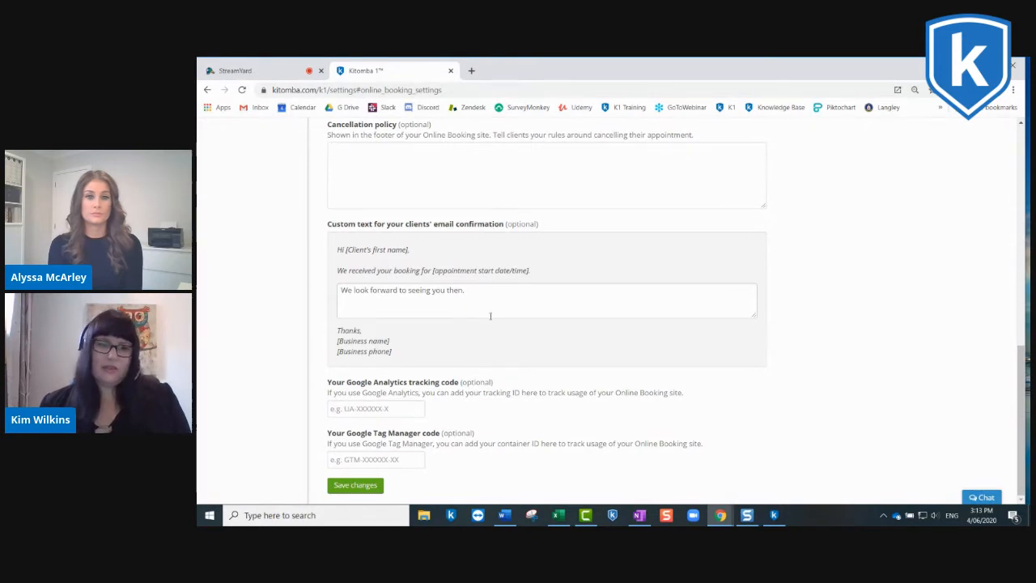
Step: Go back over the Online Booking settings, checking the promotional booking link and the Facebook 'Book now' button option
scroll(494, 316, up, 1)
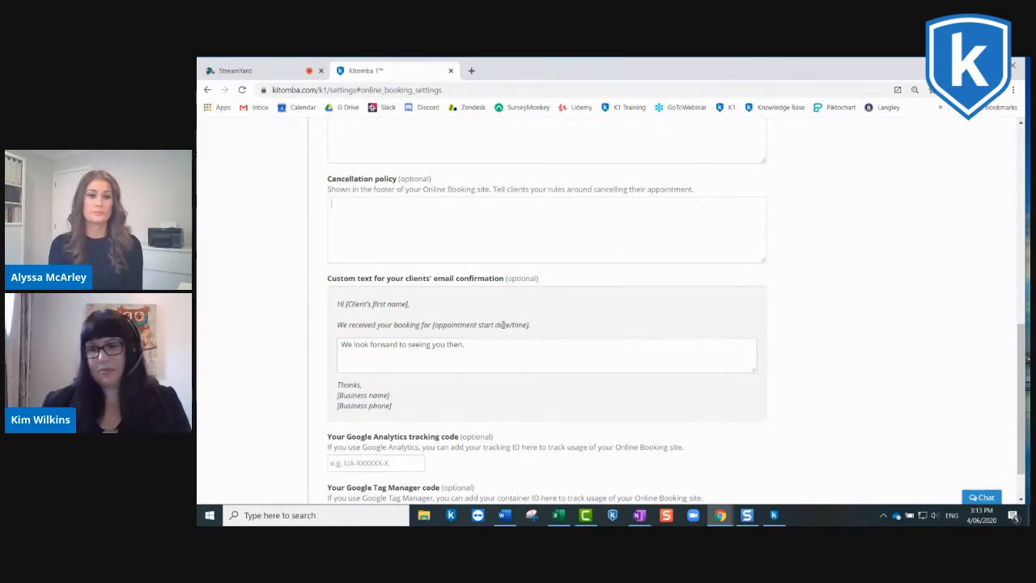
scroll(504, 324, up, 5)
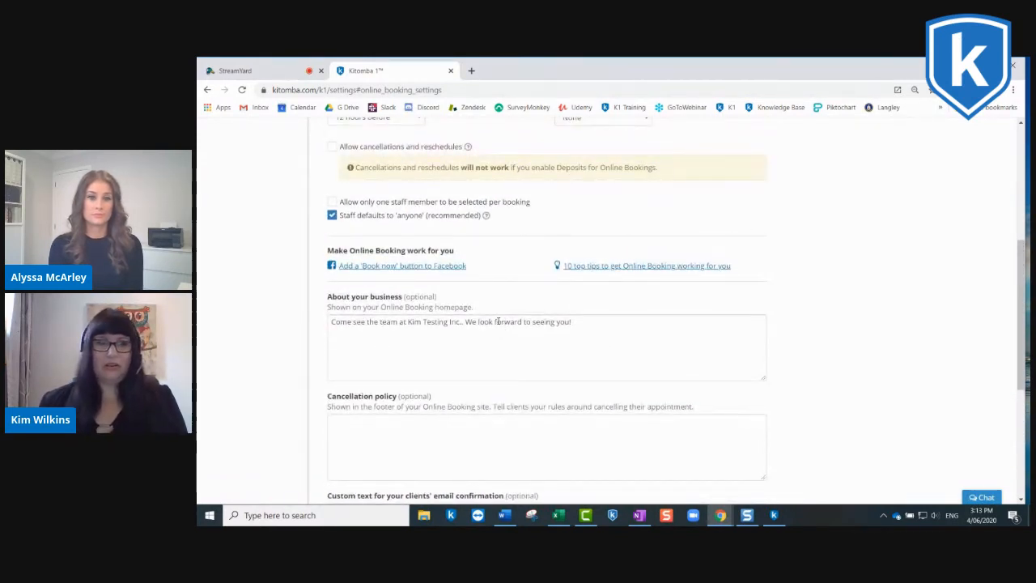
scroll(491, 308, up, 1)
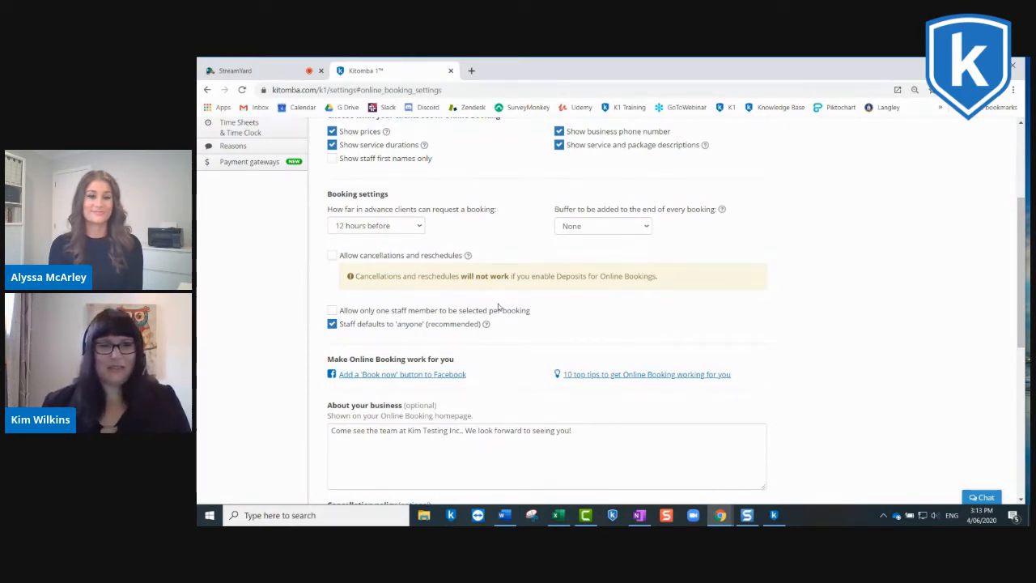
scroll(498, 306, up, 1)
scroll(497, 305, up, 2)
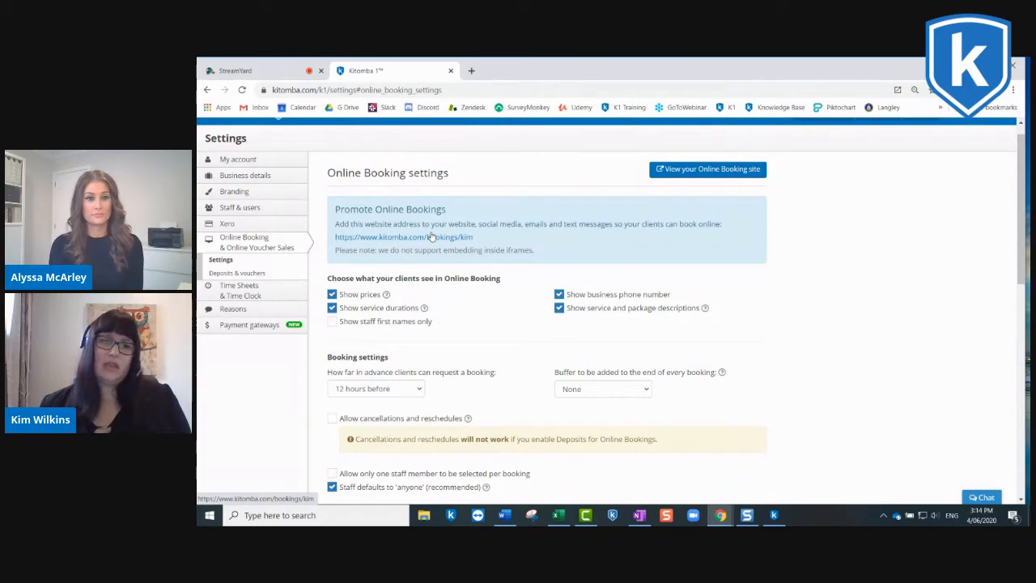
scroll(431, 236, down, 3)
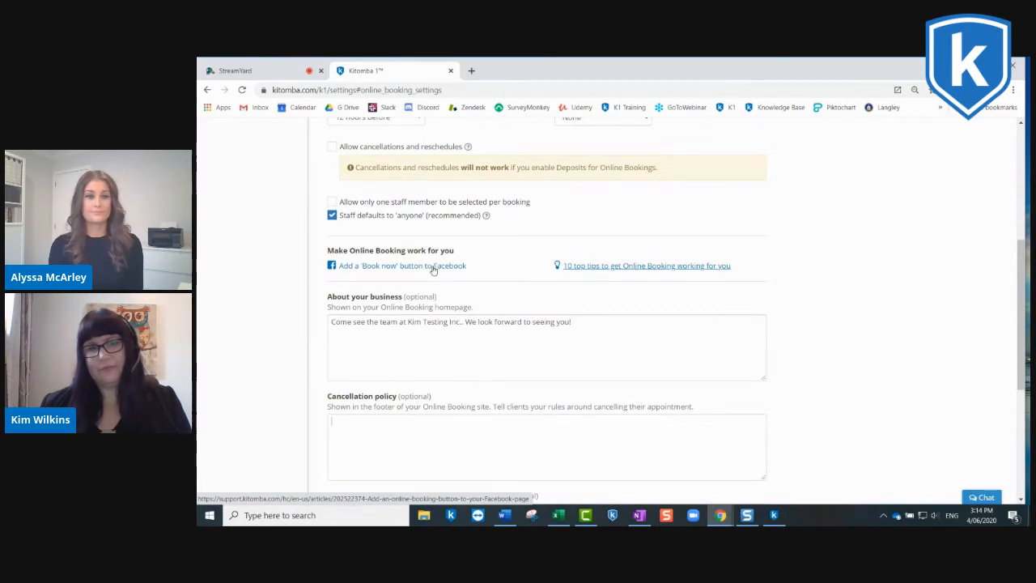
scroll(429, 272, up, 4)
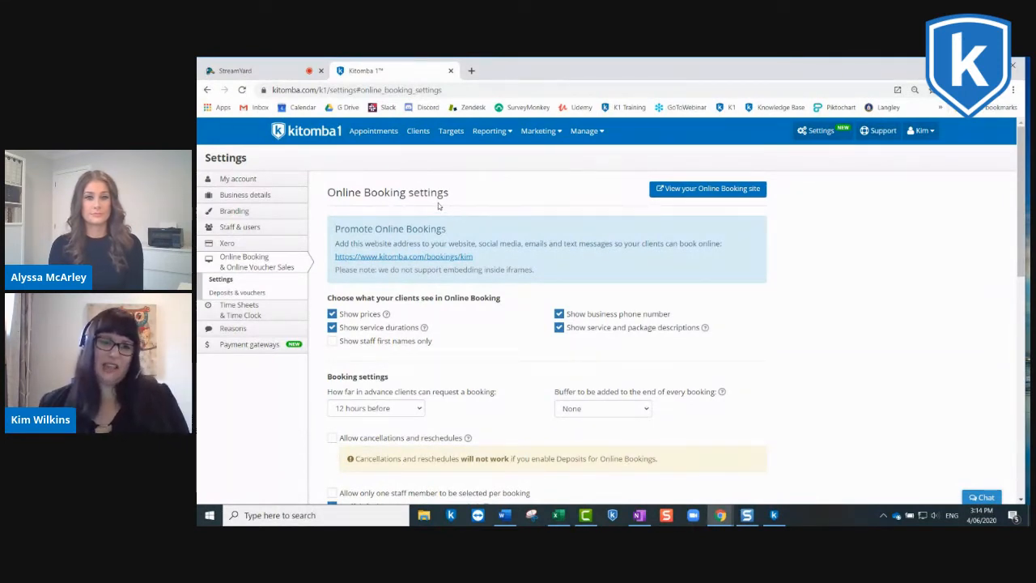
Step: Open the Business details settings and review the contact info, Online Bookings website switch and opening hours
click(242, 195)
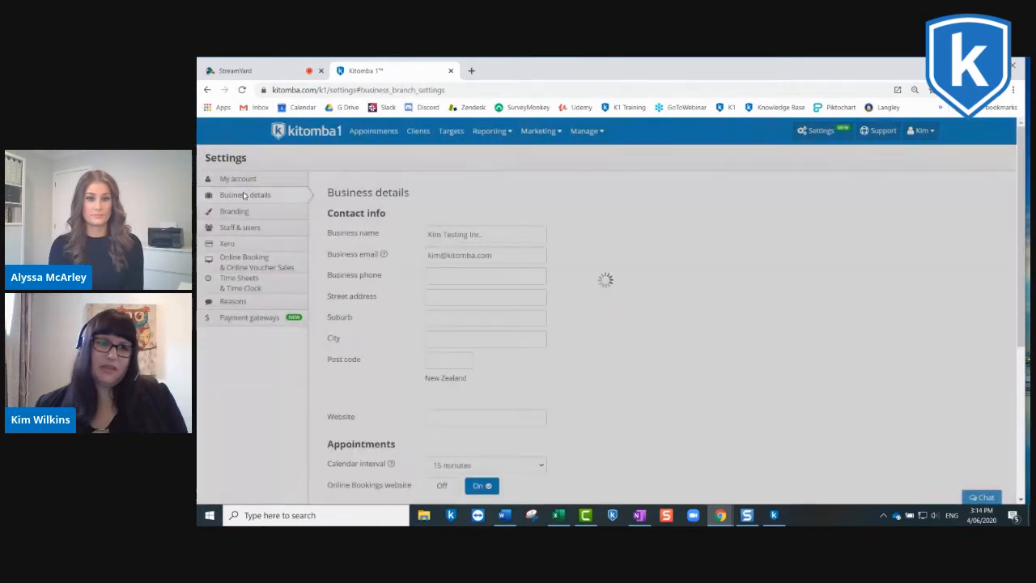
scroll(642, 246, down, 5)
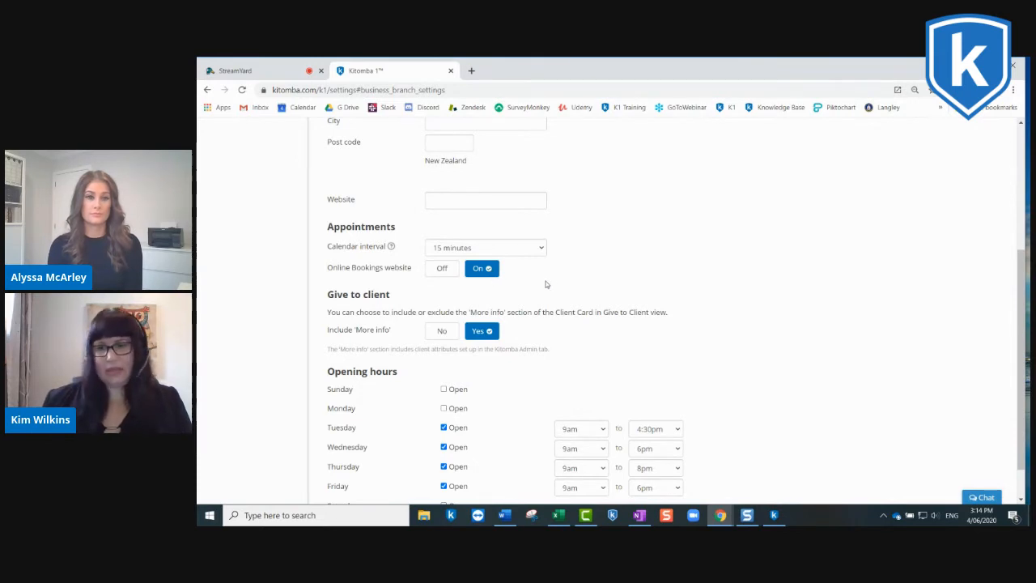
scroll(556, 279, up, 4)
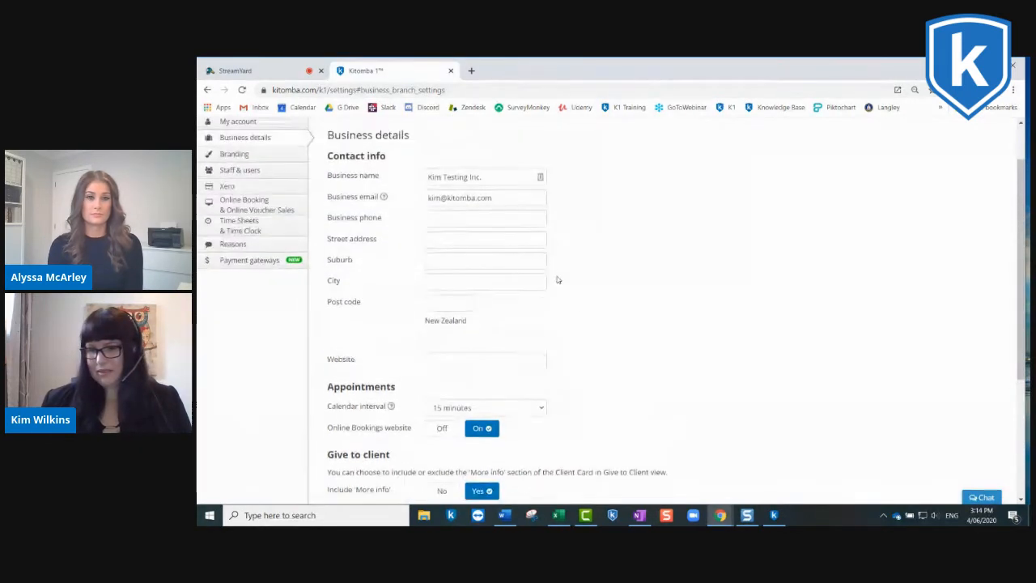
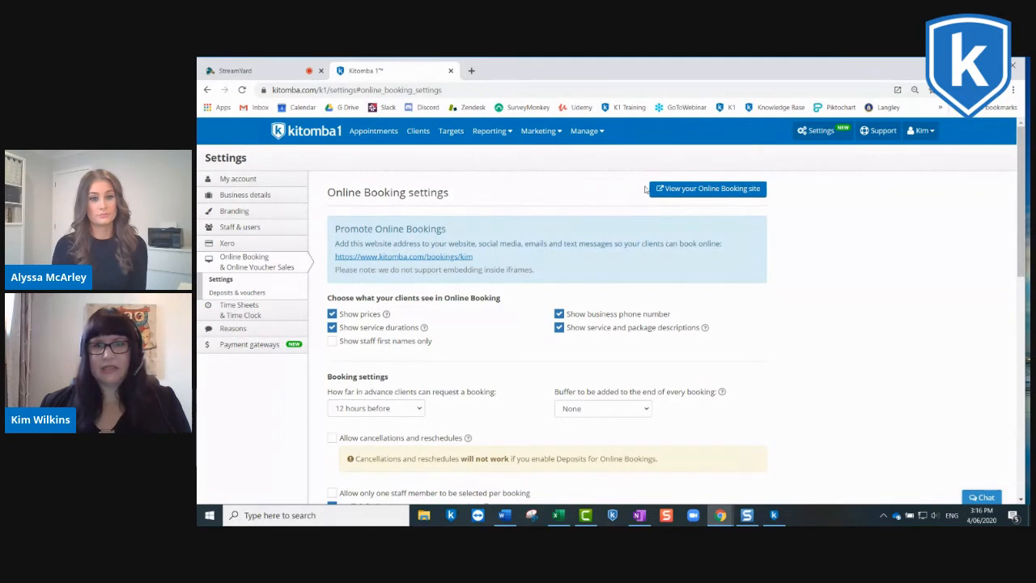
Step: View the salon's live Online Booking site and return to the settings
click(691, 188)
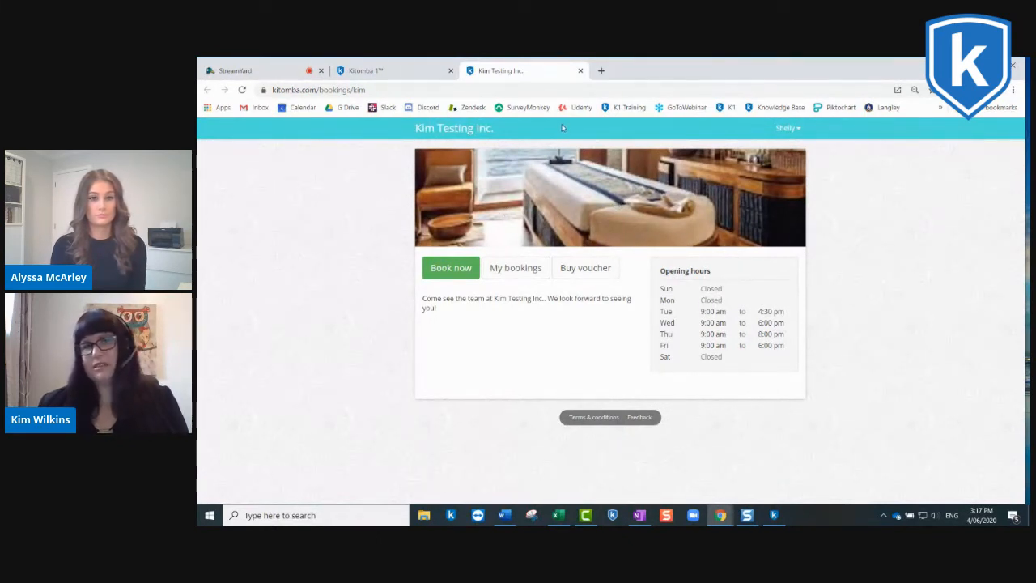
click(396, 72)
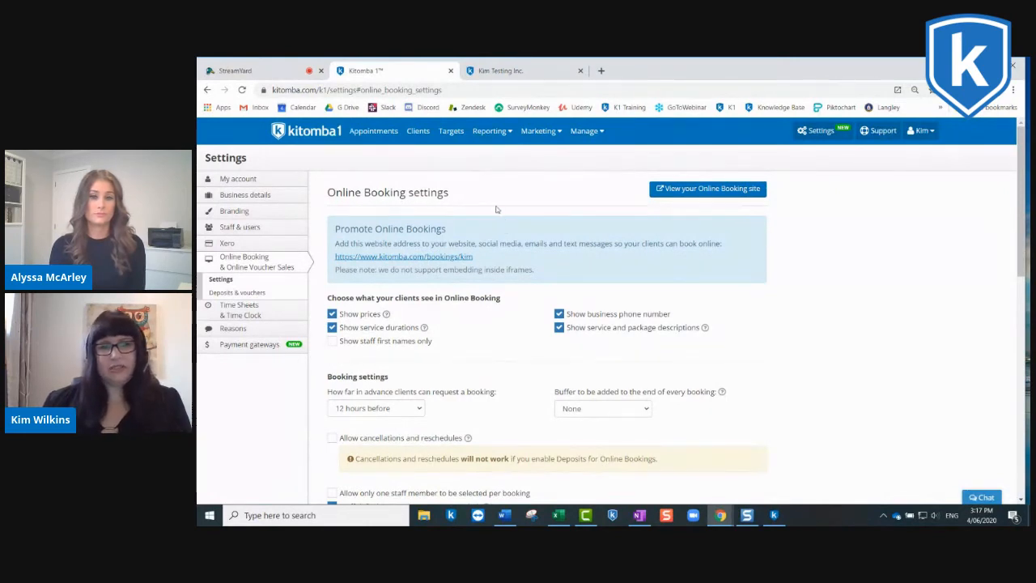
Step: Remove the current brand banner image in the Branding settings
click(236, 212)
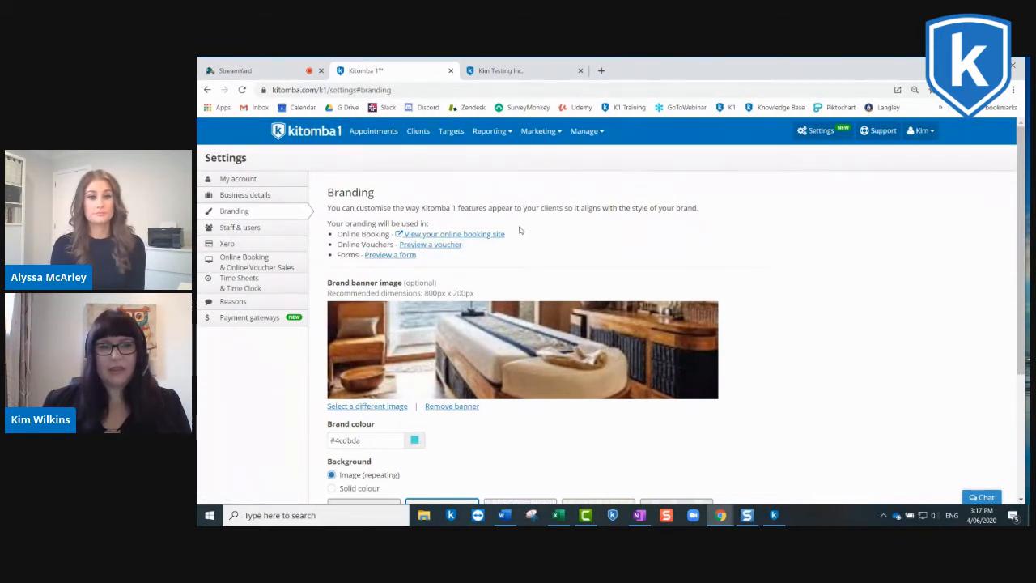
scroll(520, 230, down, 2)
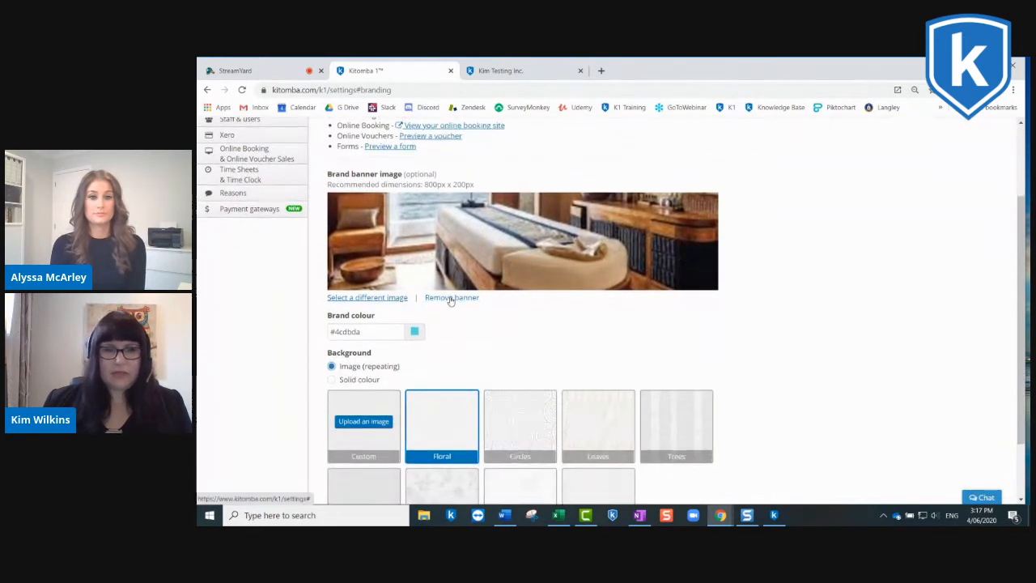
click(451, 298)
scroll(616, 198, up, 1)
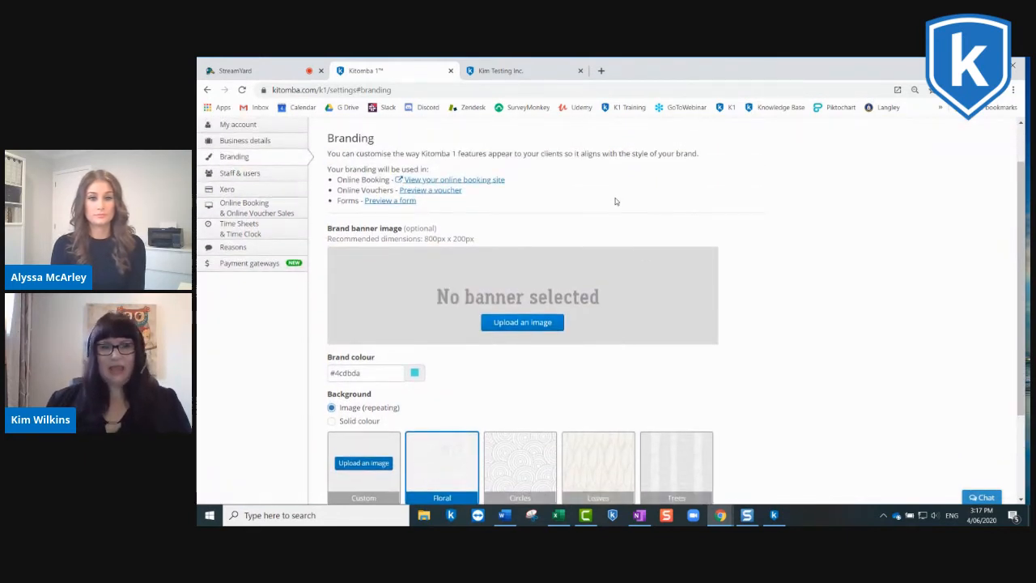
scroll(615, 200, up, 1)
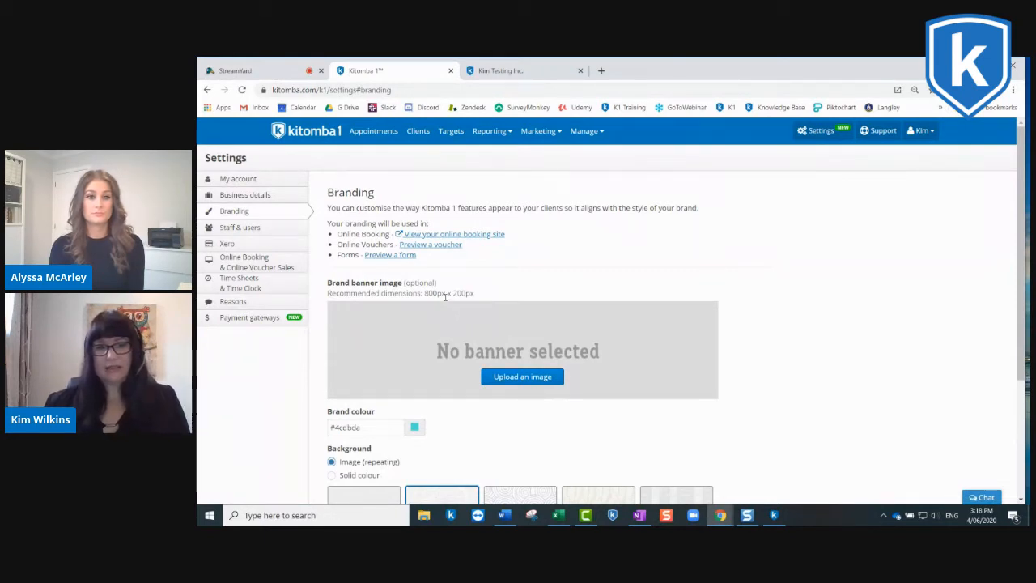
Step: Upload the 'spa' image from the Desktop folder as the brand banner image
scroll(479, 307, down, 1)
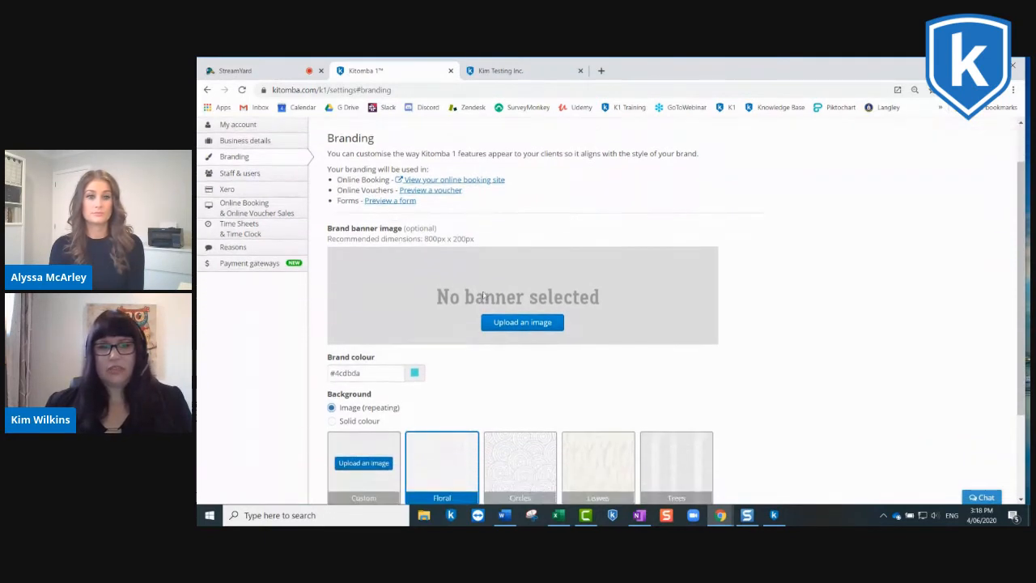
click(523, 322)
scroll(242, 202, up, 3)
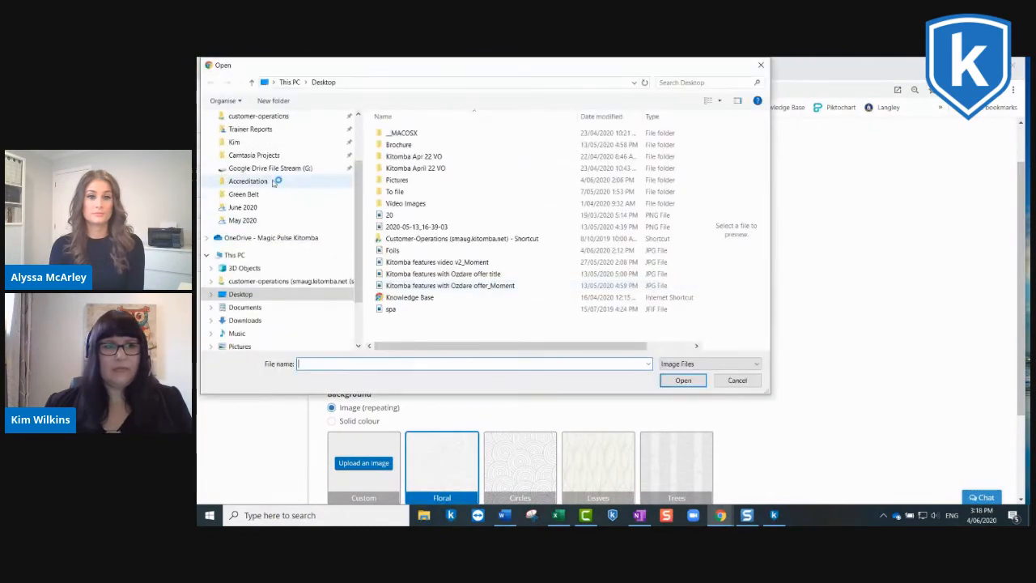
click(242, 117)
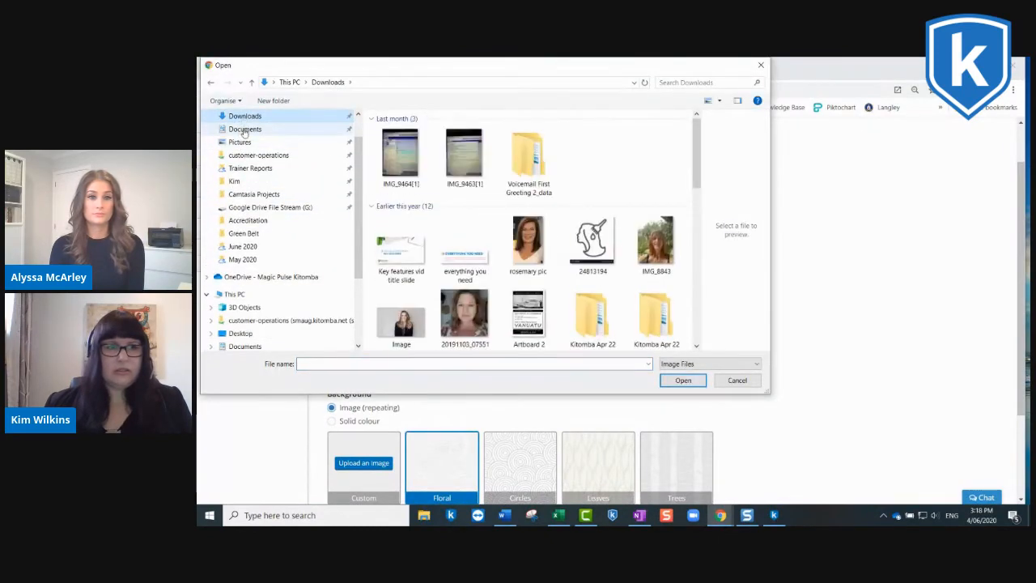
scroll(241, 138, up, 1)
click(240, 116)
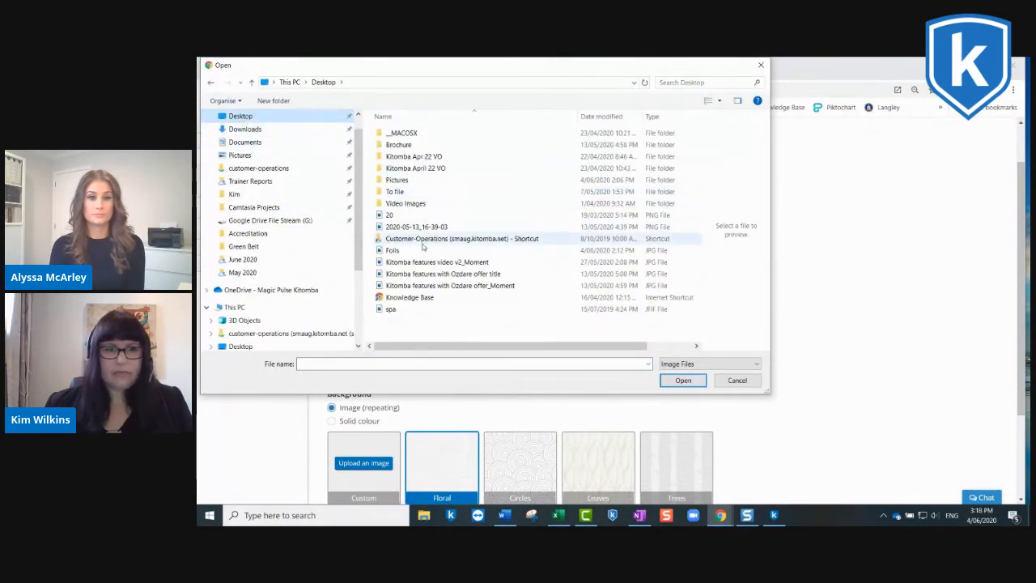
click(394, 308)
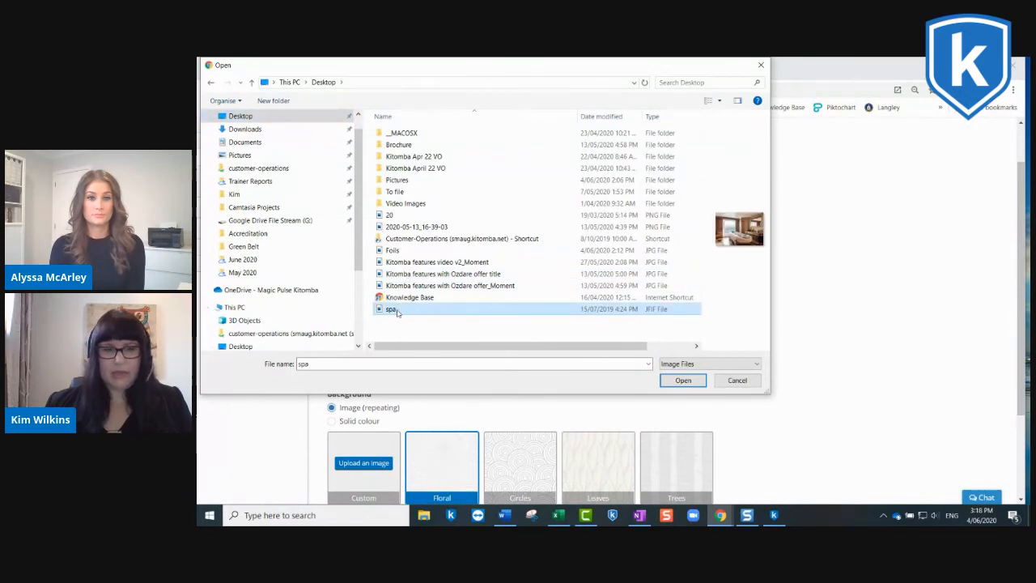
click(683, 380)
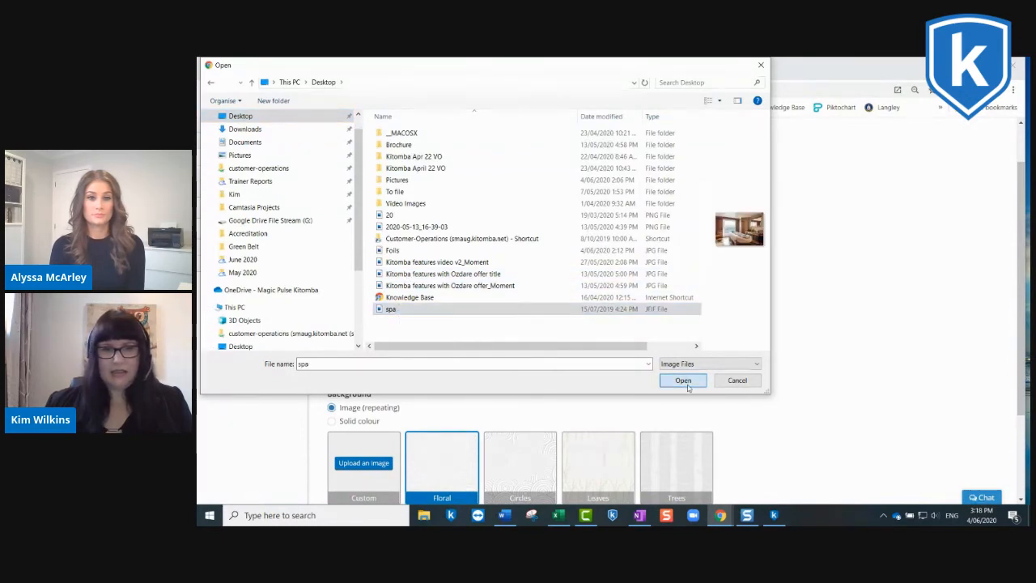
Step: Reposition the uploaded spa image within the banner frame so the massage bed is in view
drag(566, 314, 567, 276)
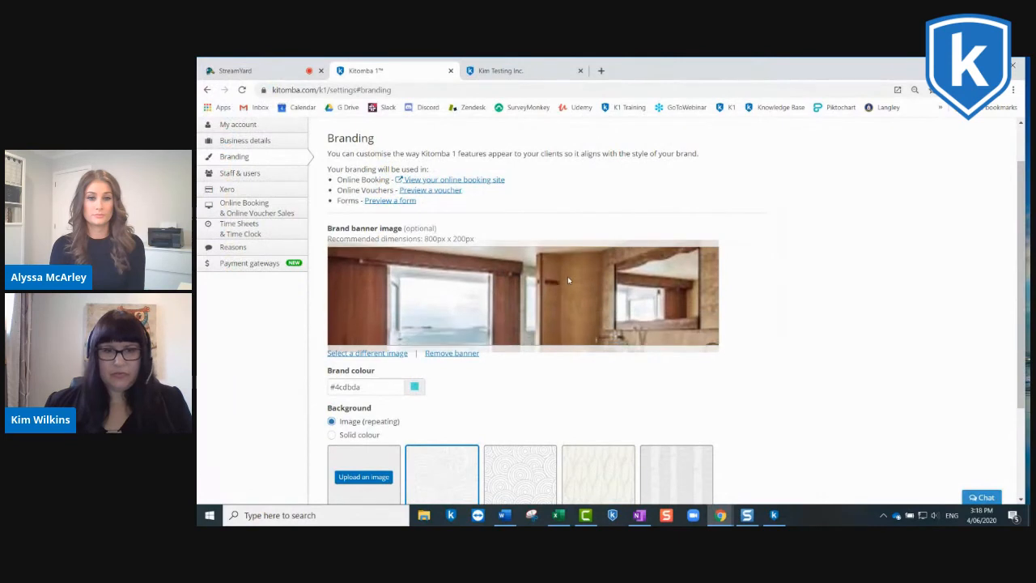
drag(544, 321, 546, 277)
drag(524, 319, 526, 277)
mouse_move(528, 322)
mouse_down()
mouse_move(521, 302)
mouse_move(530, 318)
mouse_up()
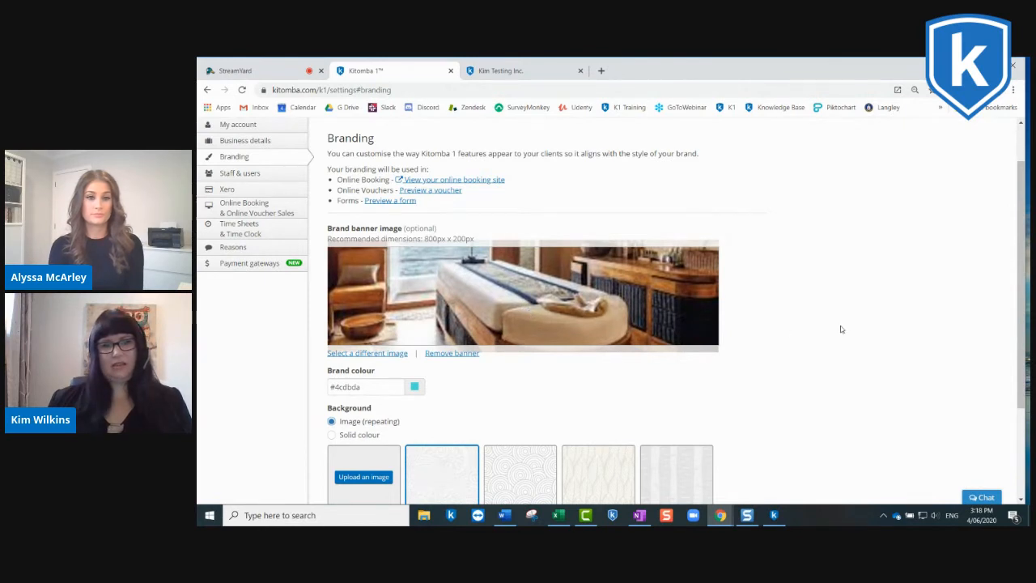
Step: Look over the brand colour picker and background patterns, and save the branding settings
scroll(836, 325, down, 1)
scroll(836, 325, down, 2)
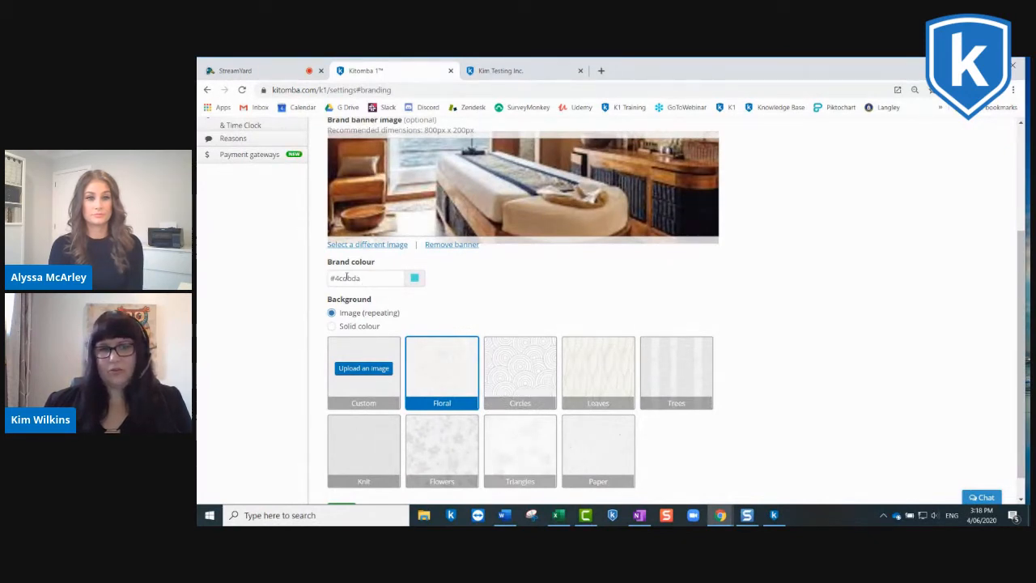
click(414, 279)
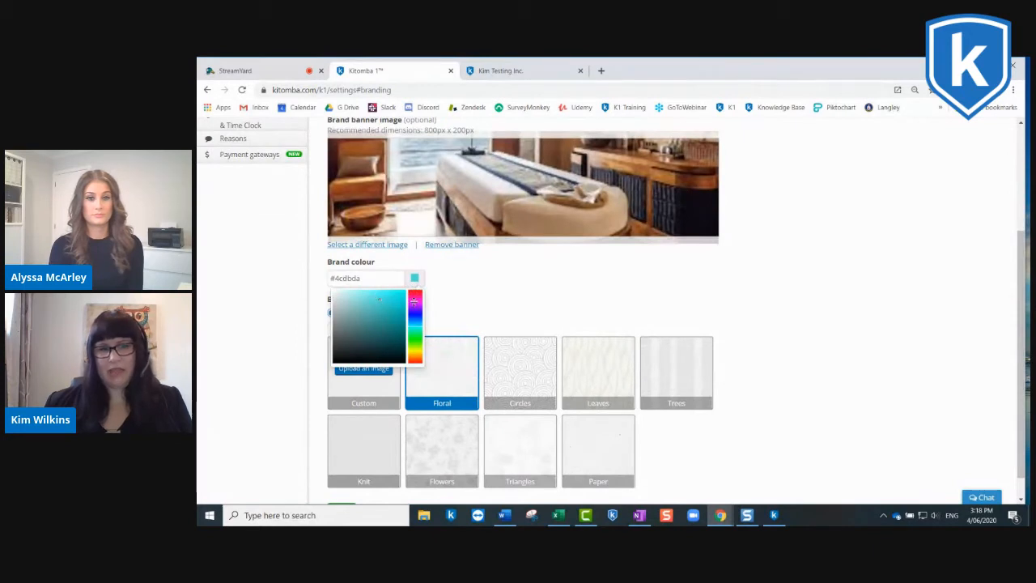
click(458, 288)
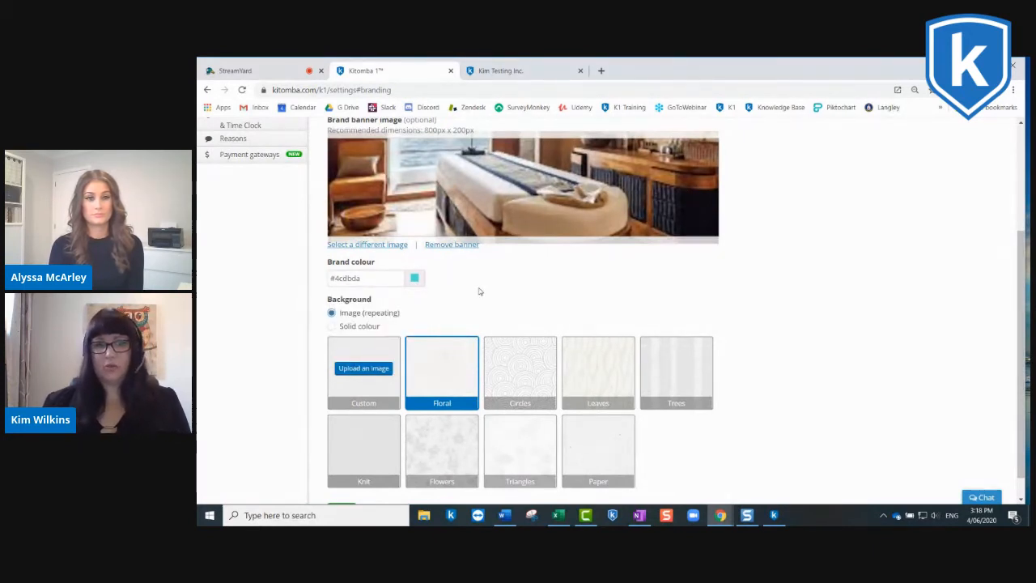
scroll(478, 290, down, 1)
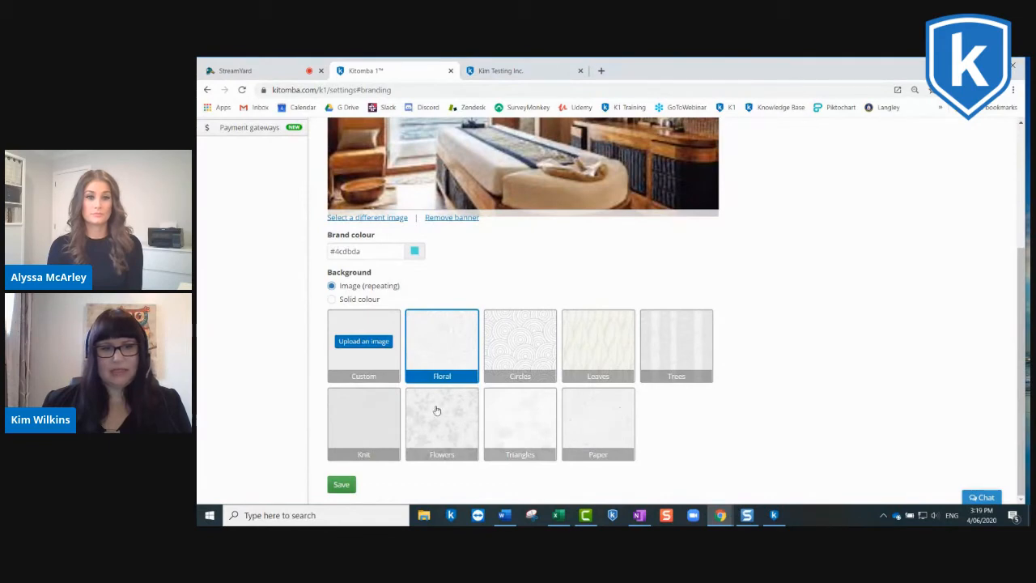
click(343, 486)
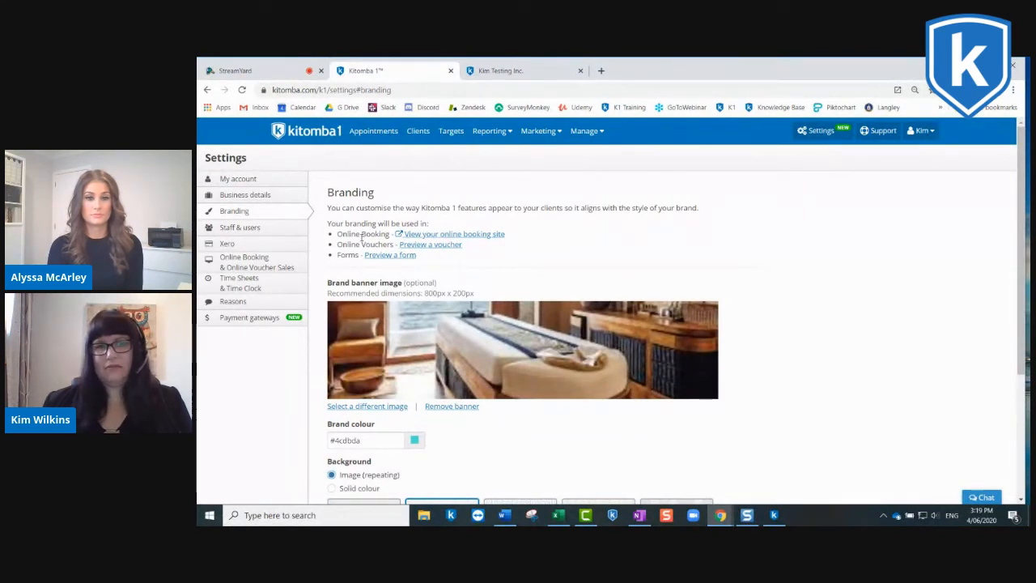
Step: View the branded online booking site, and go back over the Online Booking settings, including the end-of-booking buffer option
click(431, 233)
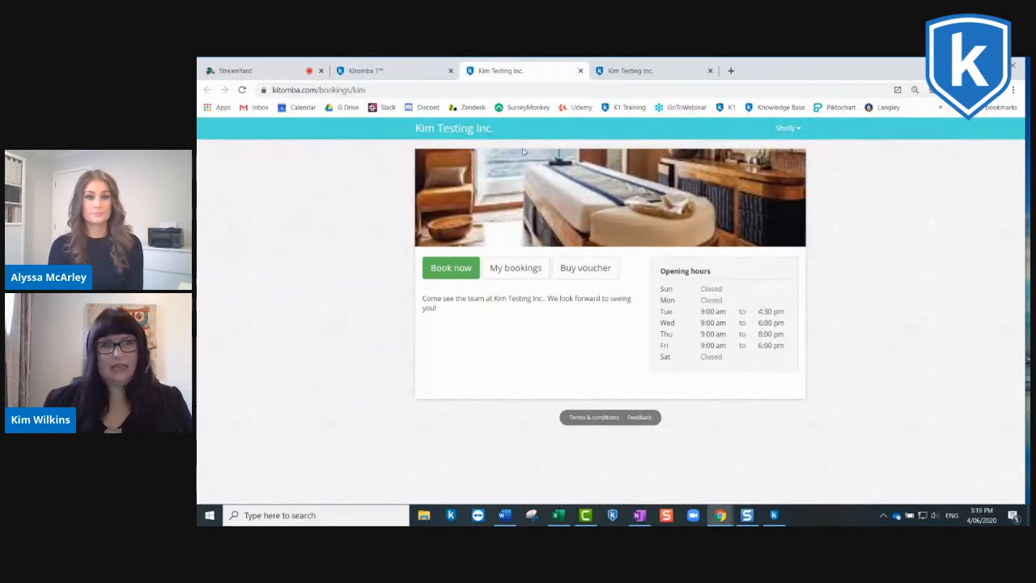
click(399, 73)
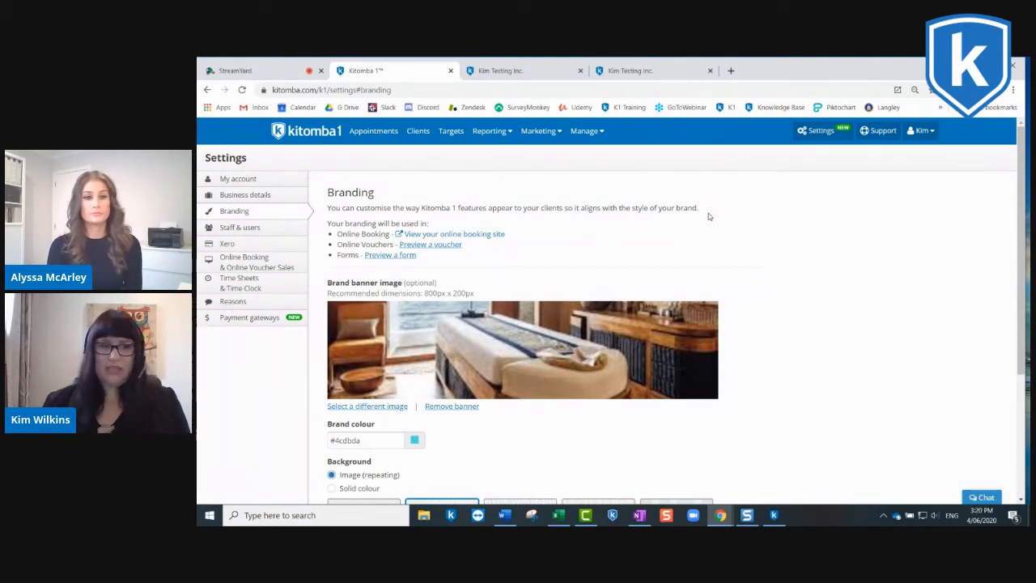
click(271, 256)
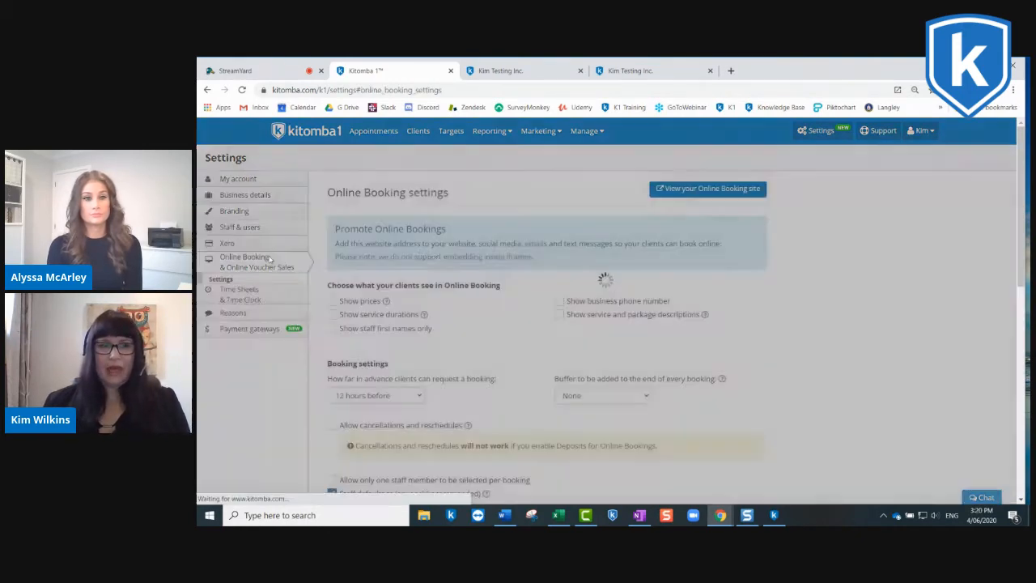
scroll(629, 322, down, 3)
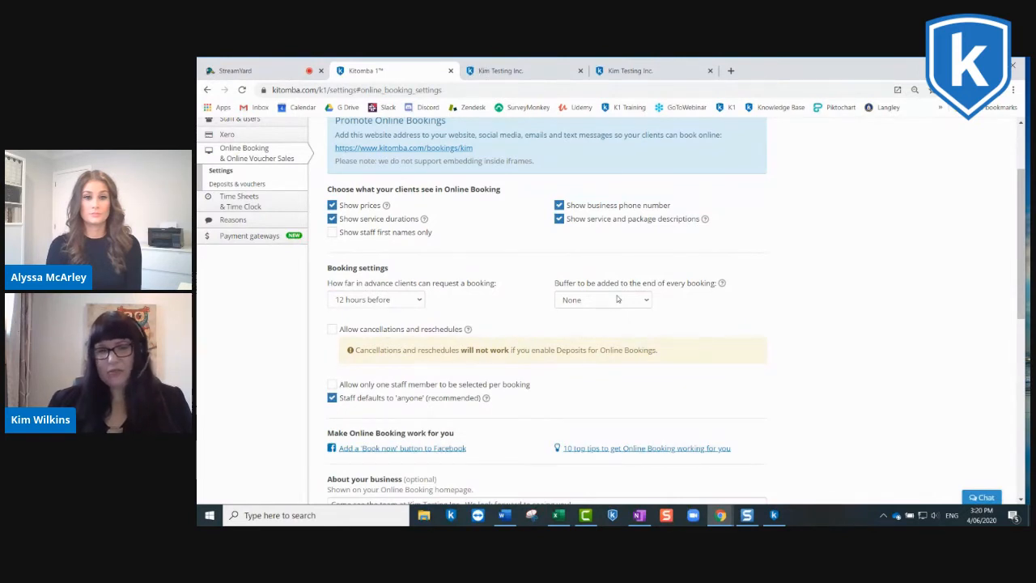
scroll(627, 300, up, 1)
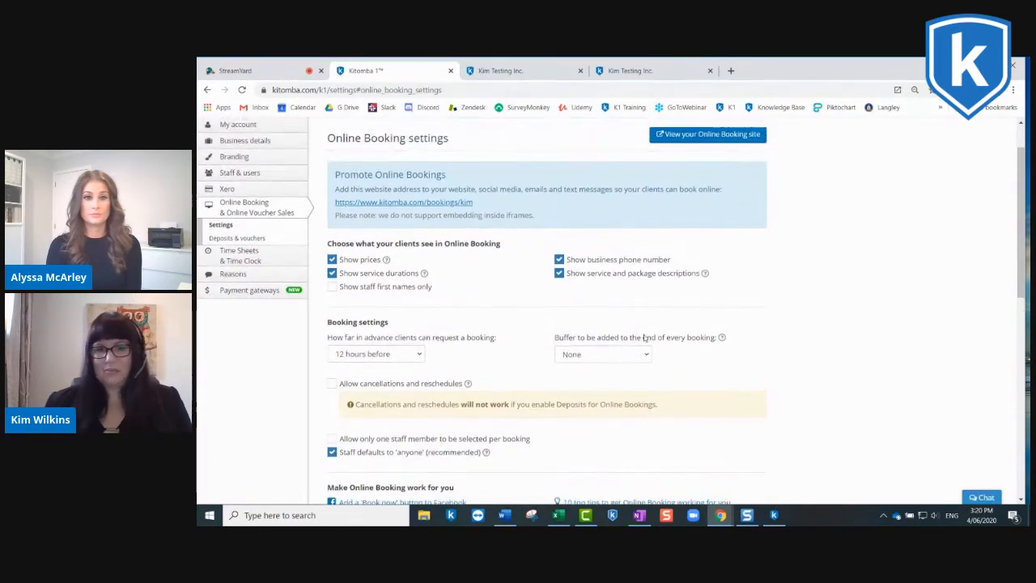
scroll(647, 352, up, 1)
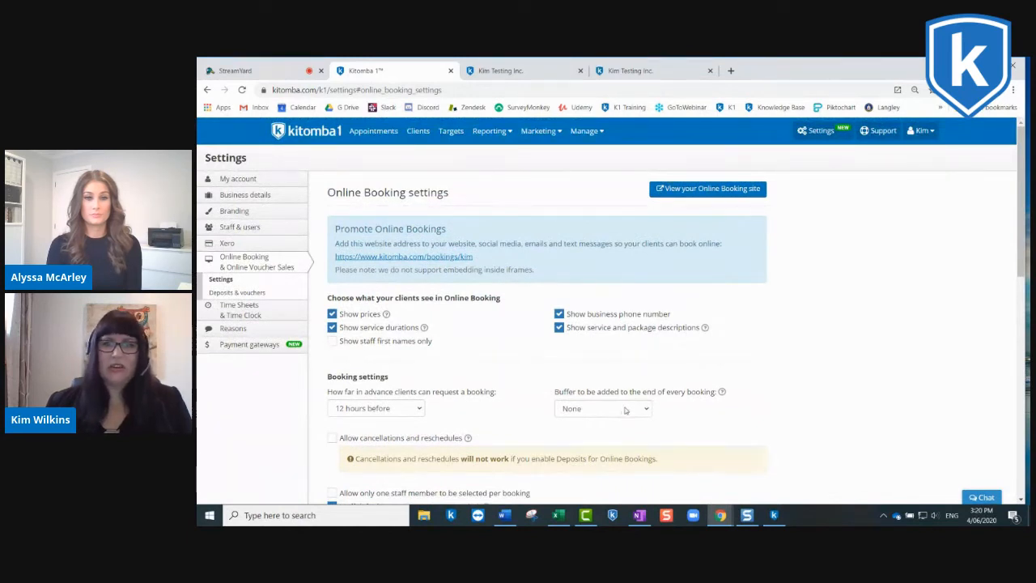
Step: Start a new service named Cleaning in the Tasks category with a duration of 15 mins
click(598, 133)
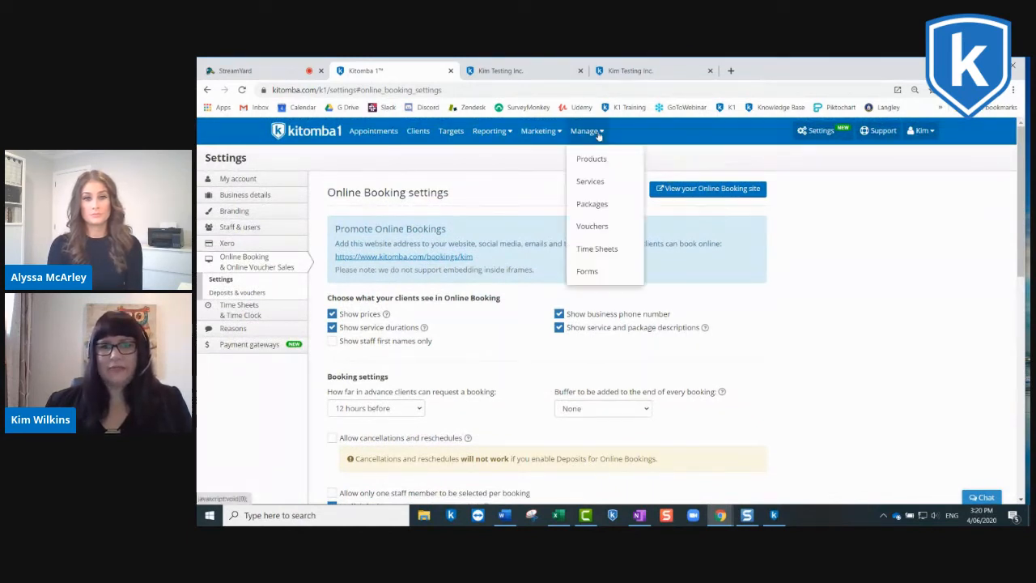
click(595, 184)
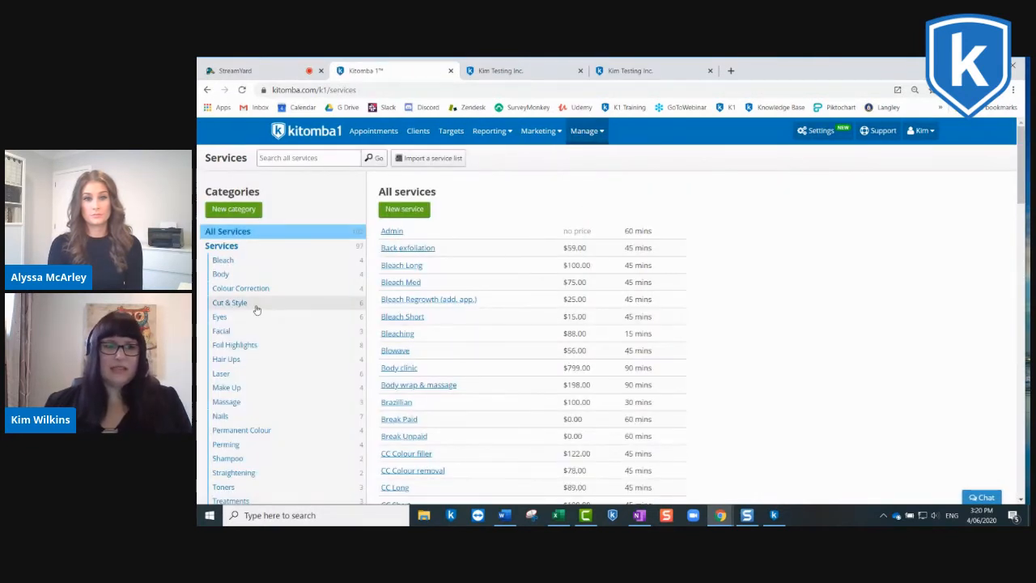
scroll(263, 290, down, 3)
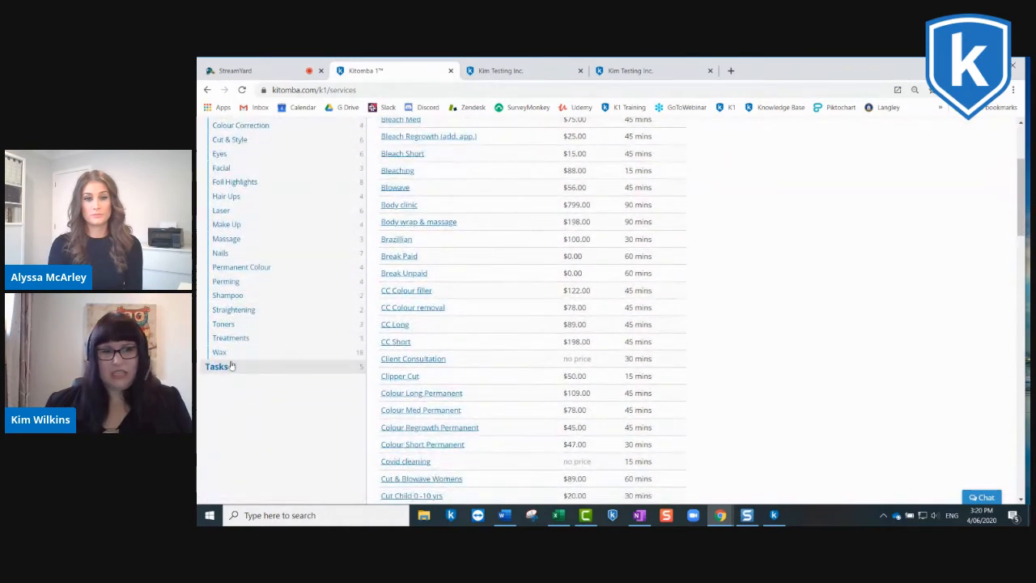
click(228, 373)
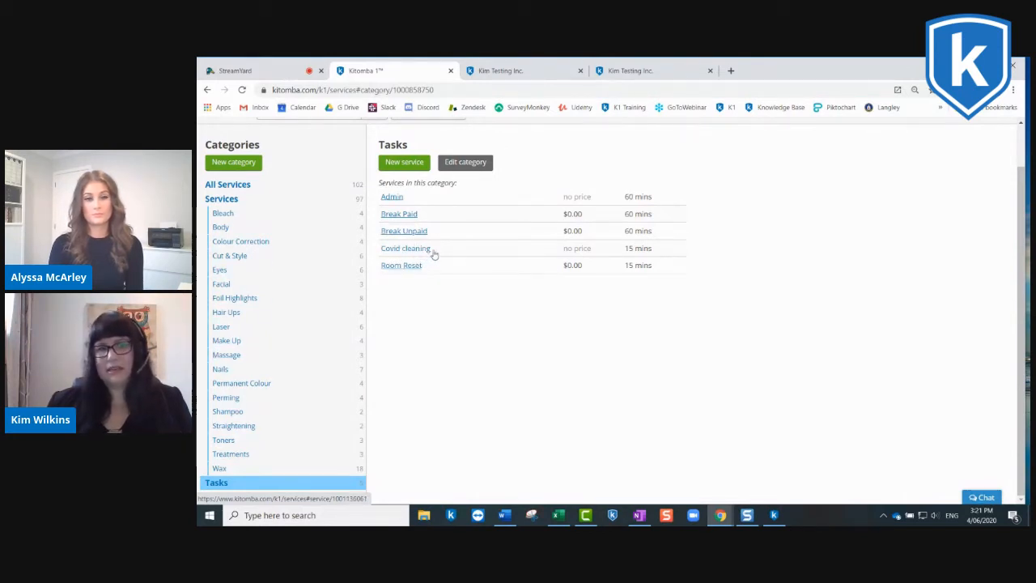
click(404, 163)
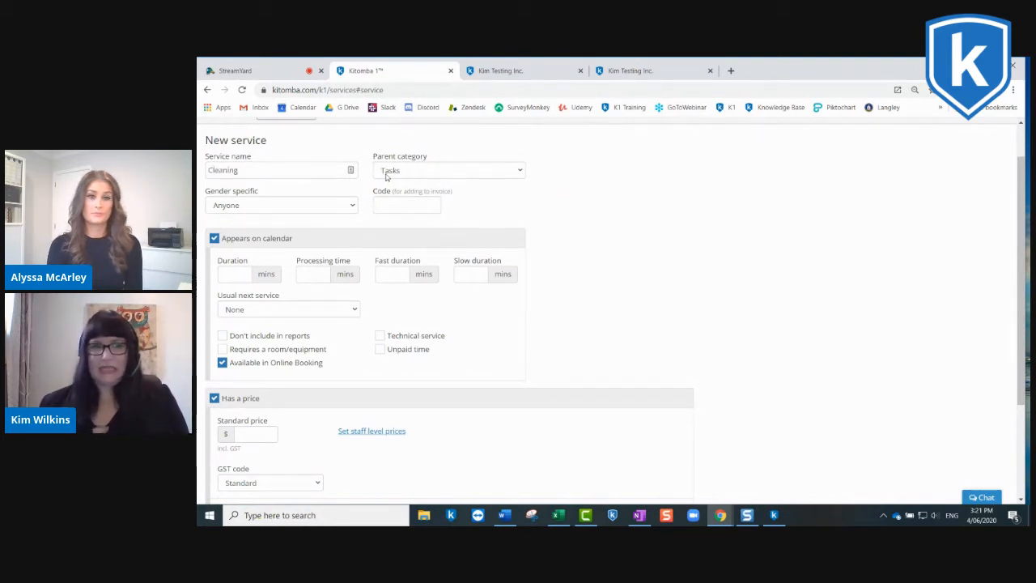
click(246, 272)
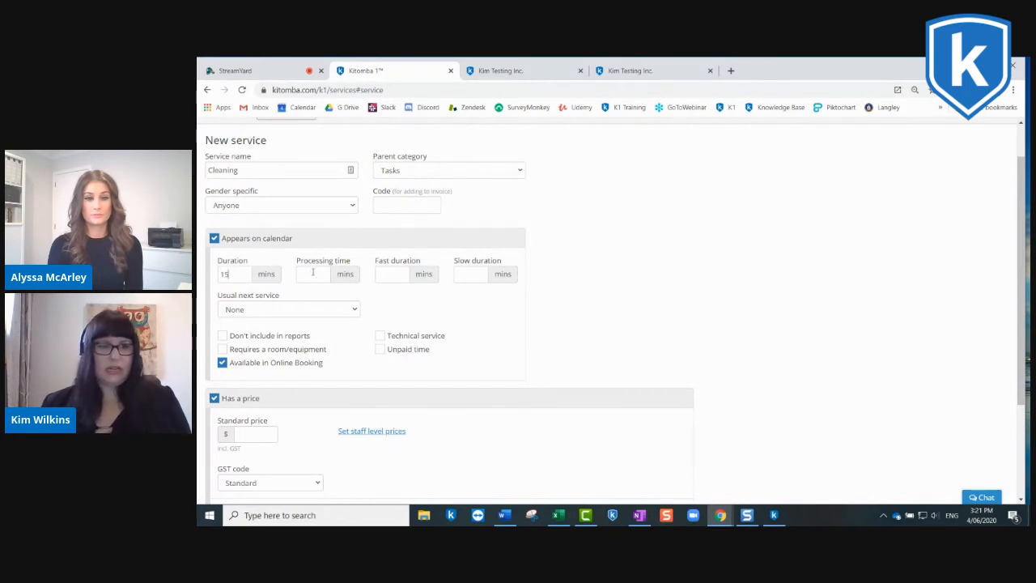
Step: Exclude the Cleaning service from reports and Online Booking, remove its pricing, and save the service
scroll(313, 273, down, 2)
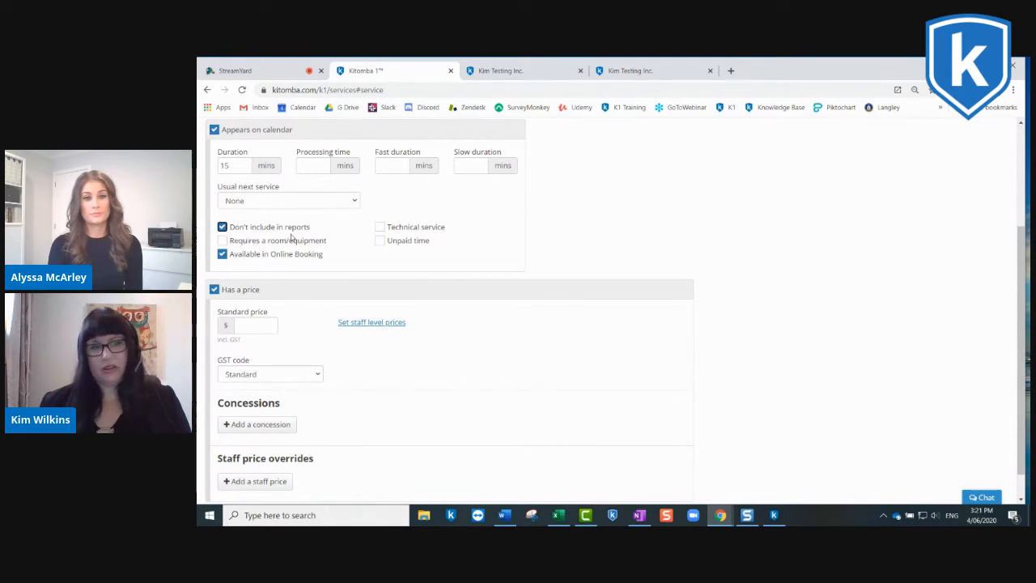
click(223, 255)
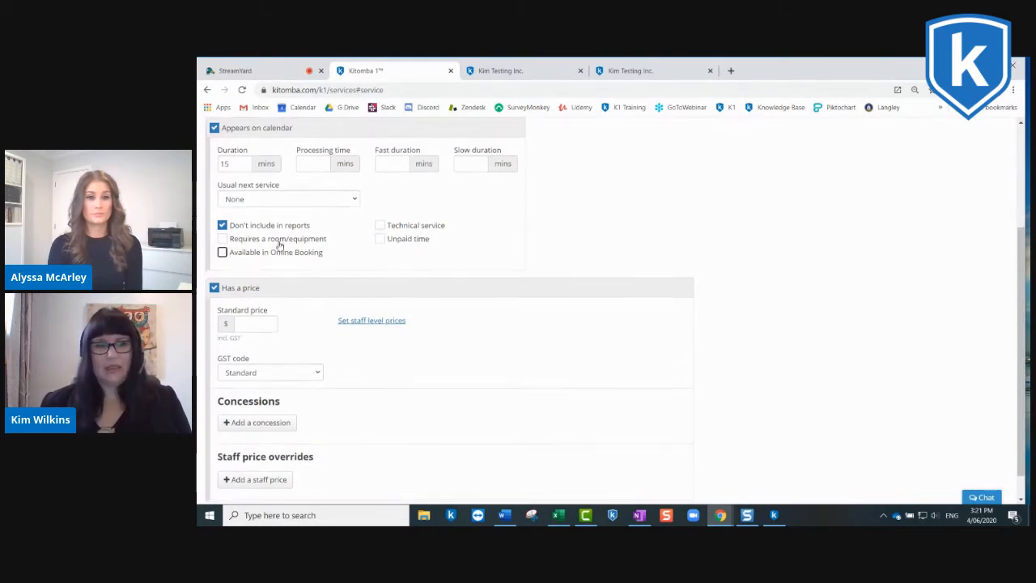
scroll(278, 244, down, 1)
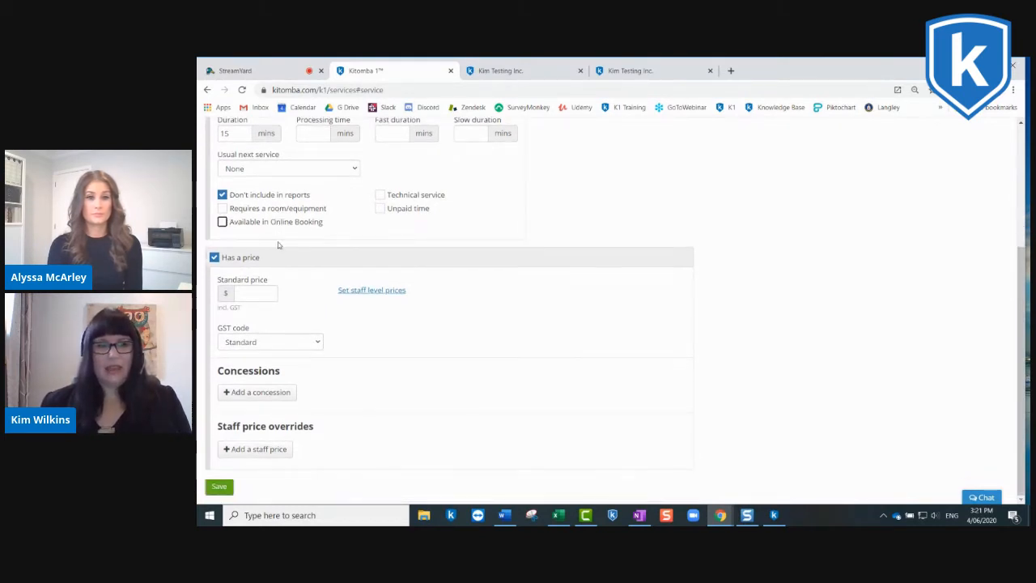
click(214, 258)
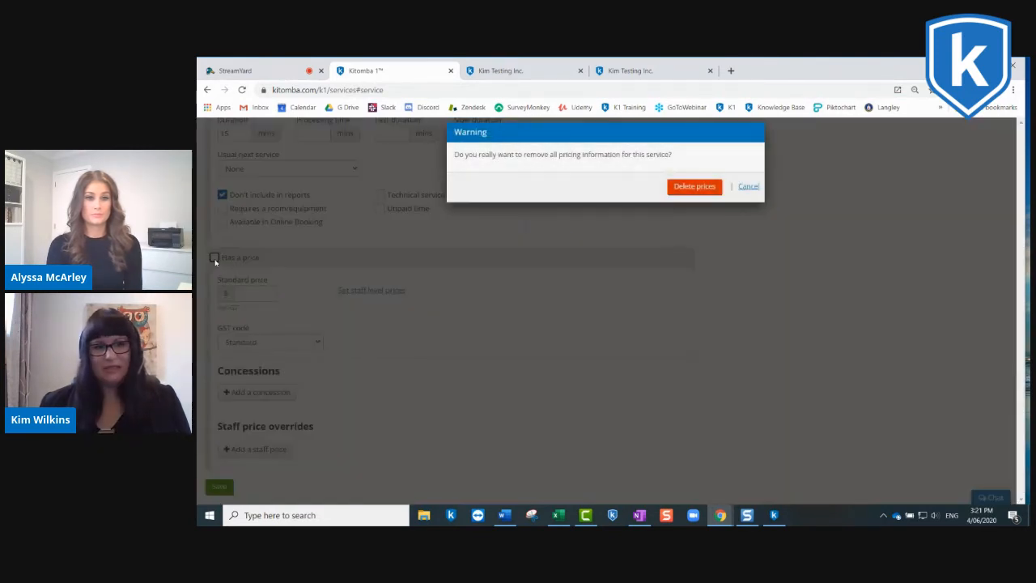
click(693, 186)
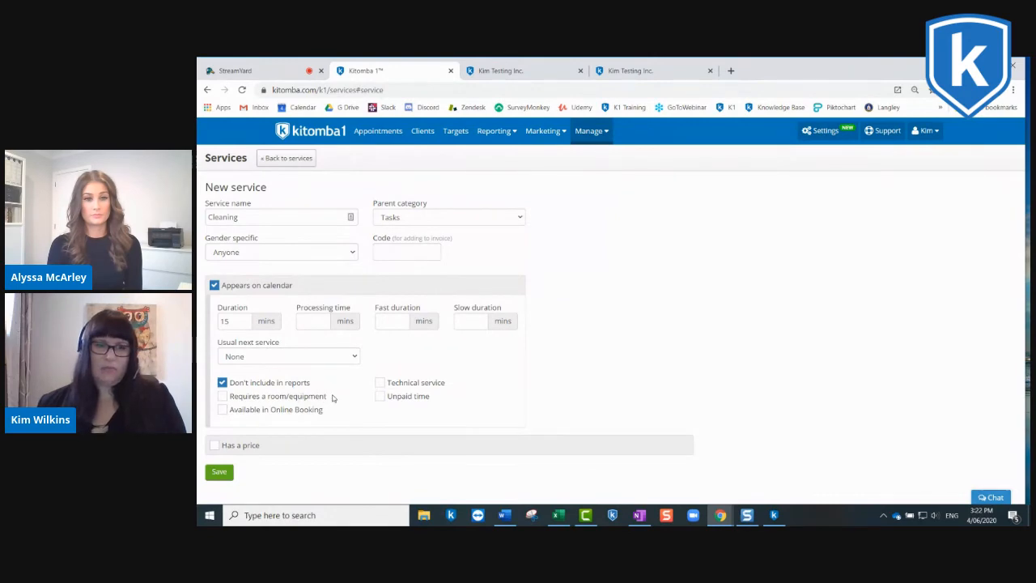
click(218, 471)
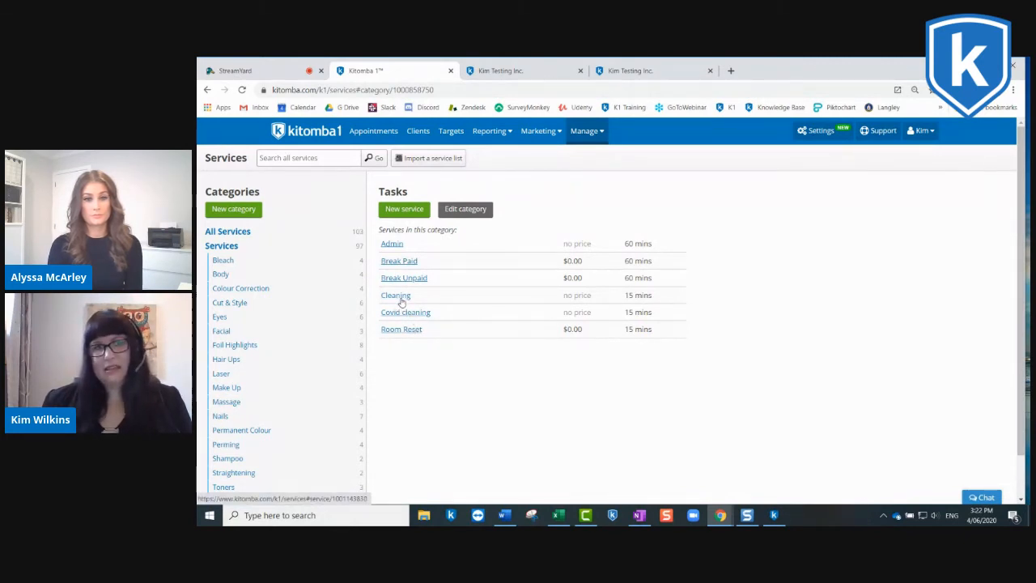
Step: In the Online Booking settings, set the buffer added to the end of every booking to Cleaning and save the changes
click(819, 131)
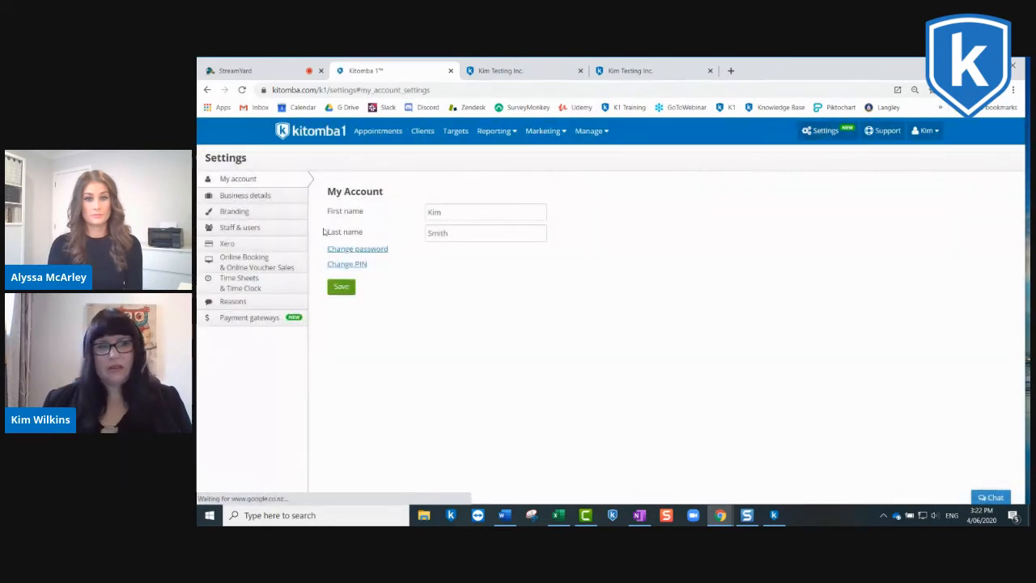
click(244, 257)
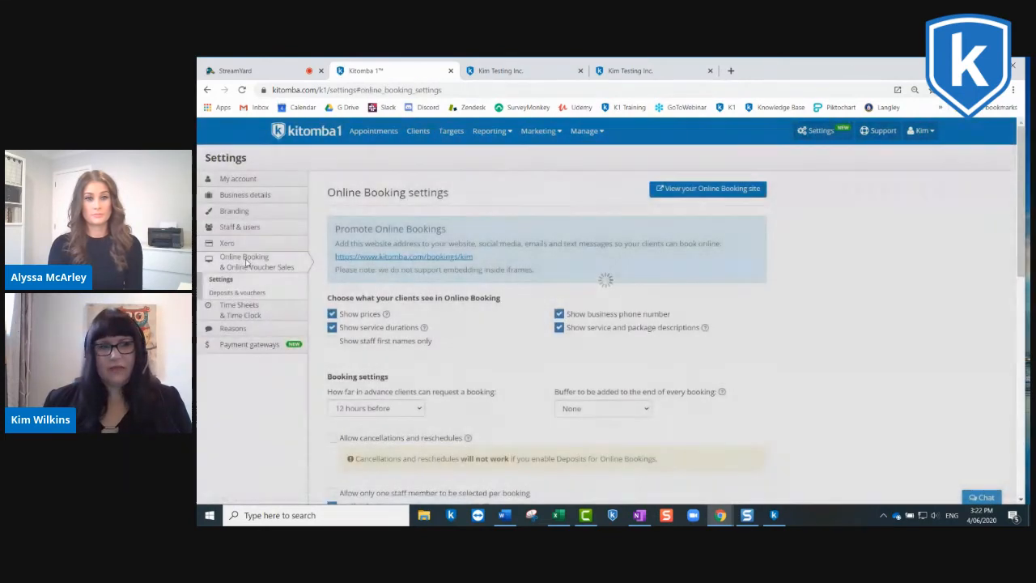
scroll(622, 291, down, 3)
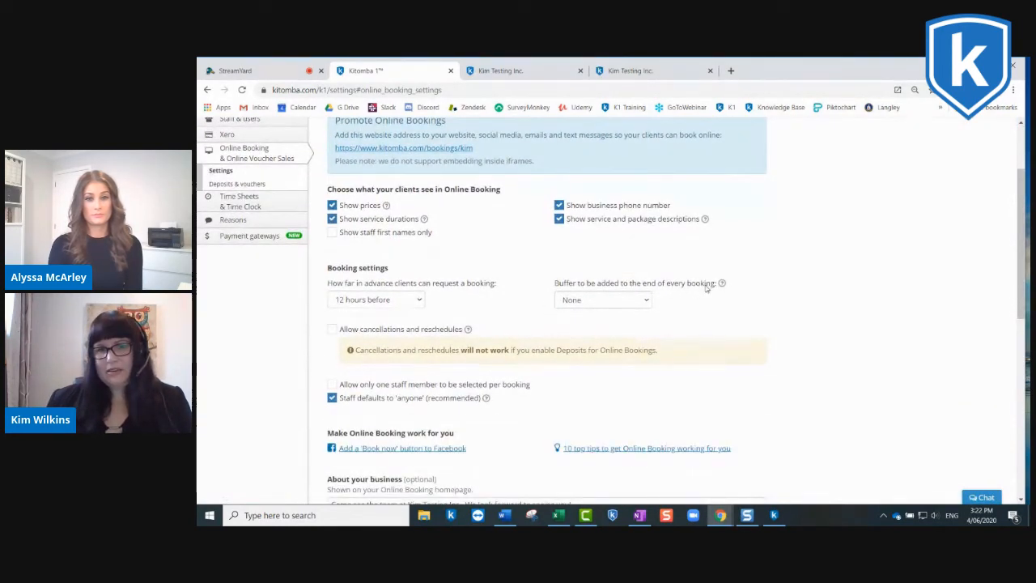
click(647, 301)
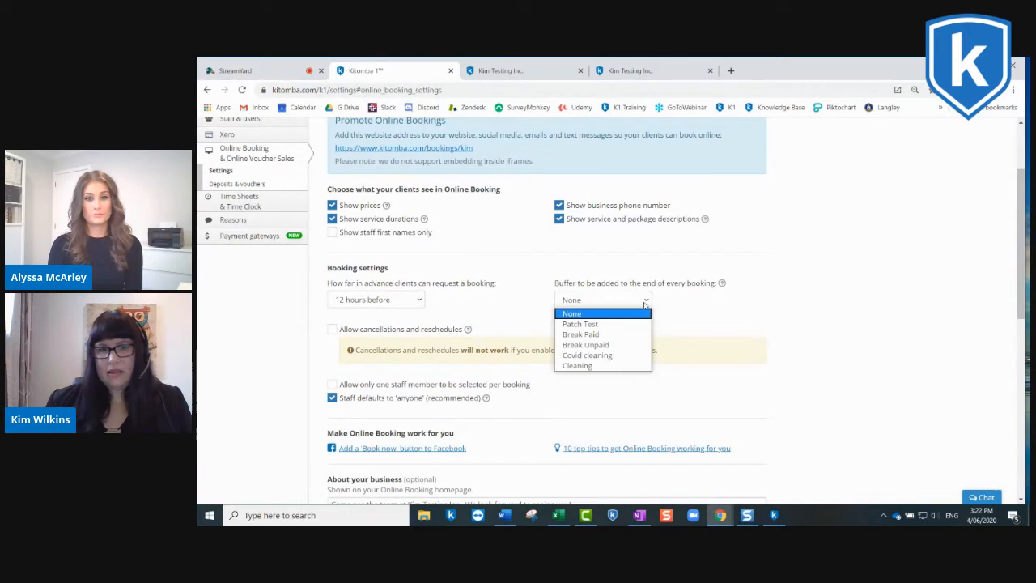
click(580, 366)
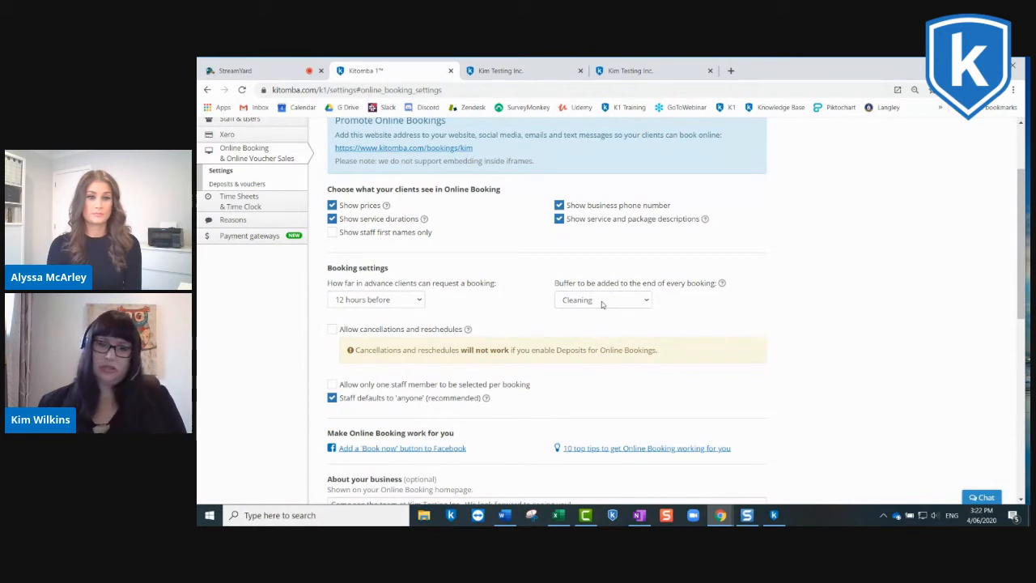
scroll(610, 299, down, 1)
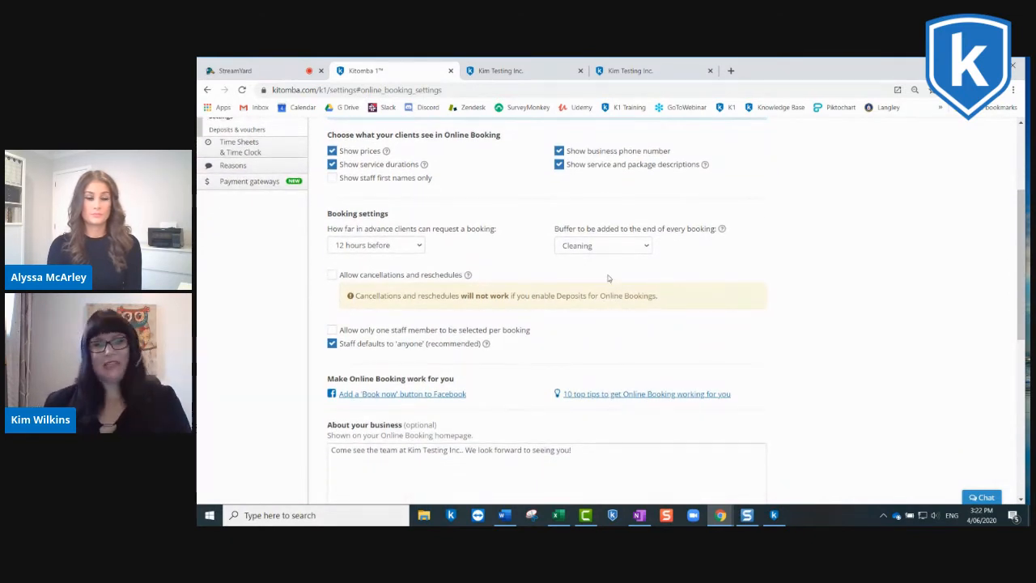
scroll(608, 265, down, 3)
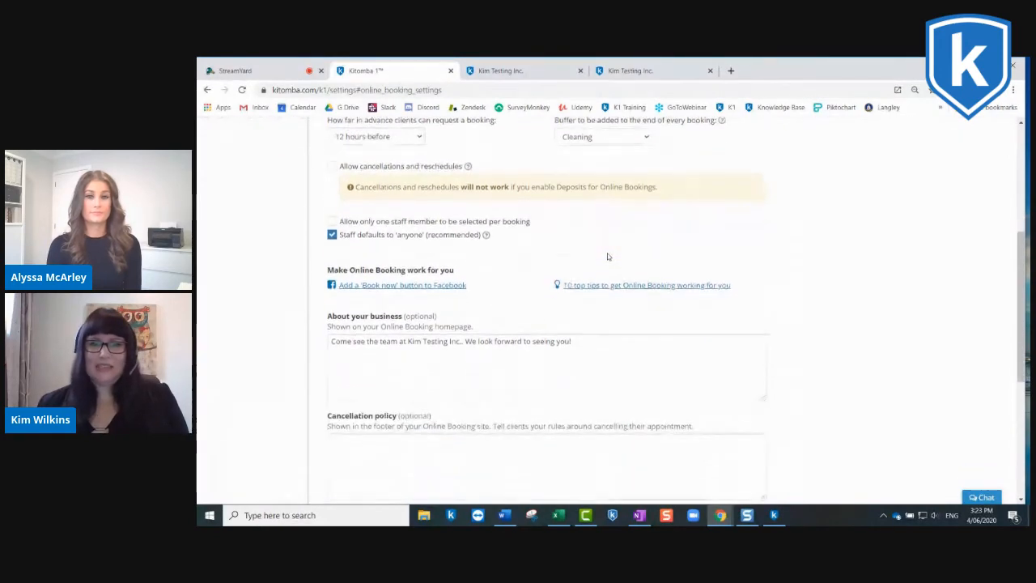
scroll(607, 256, down, 6)
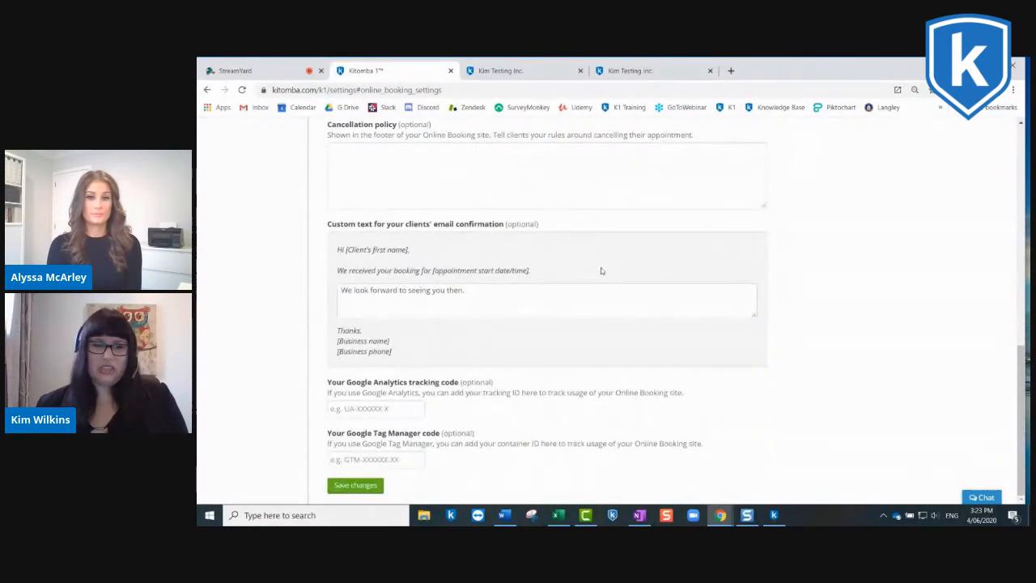
click(361, 486)
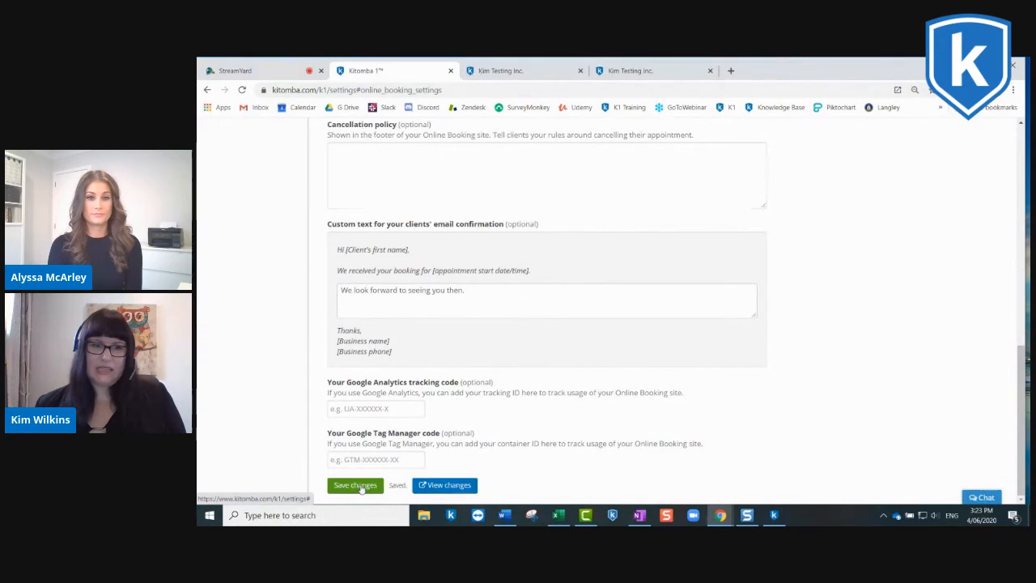
Step: Open the salon's Online Booking site from the settings and start a new booking
scroll(741, 329, up, 10)
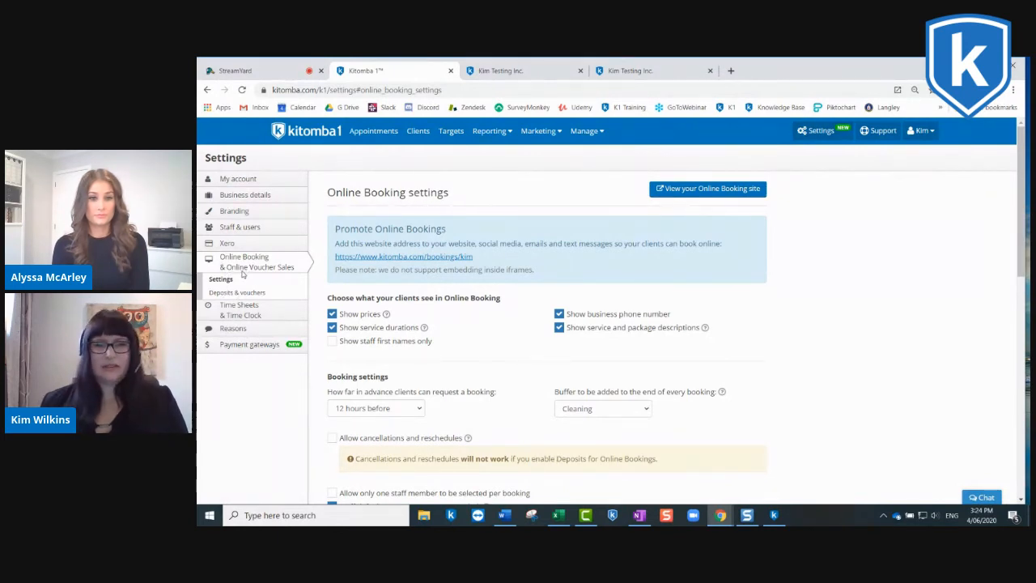
click(691, 190)
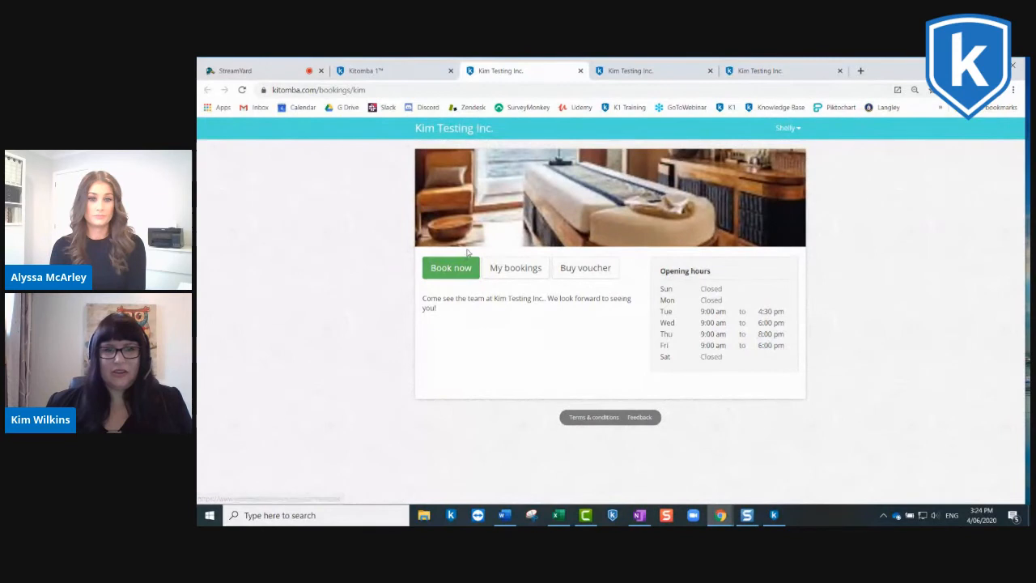
click(455, 275)
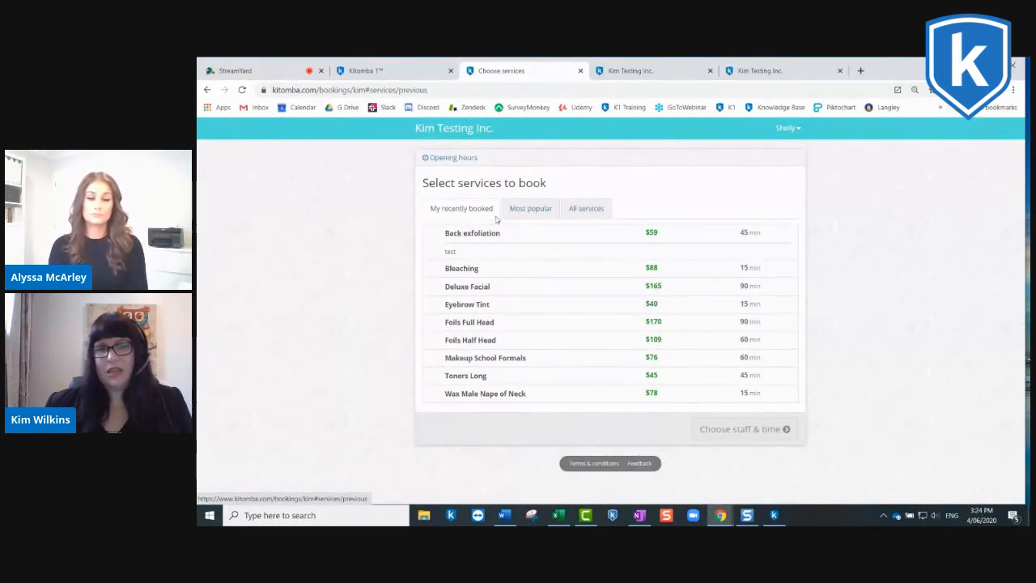
Step: Look over the most popular services and the full service list, including the services in the Eyes category
click(534, 215)
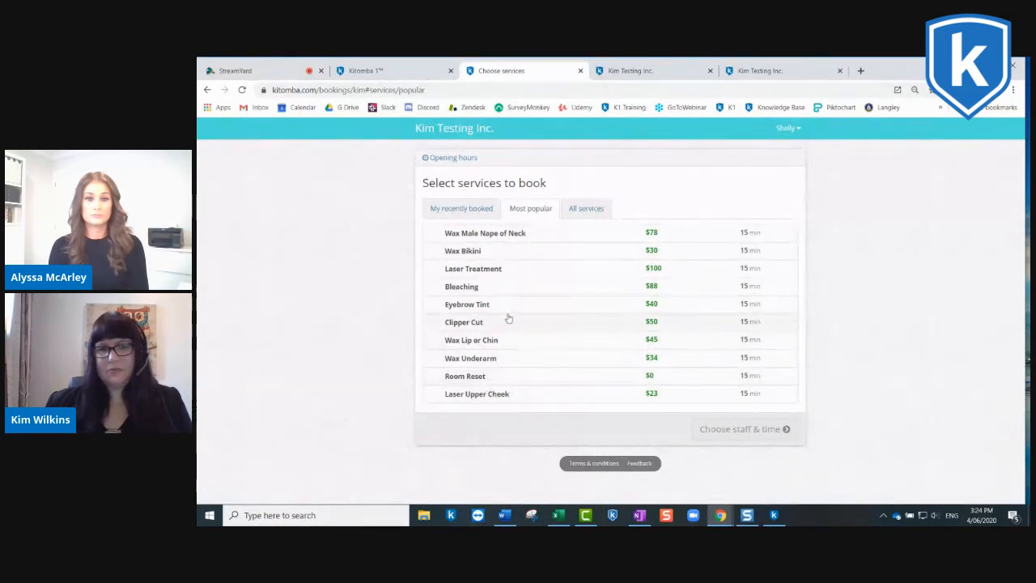
click(599, 208)
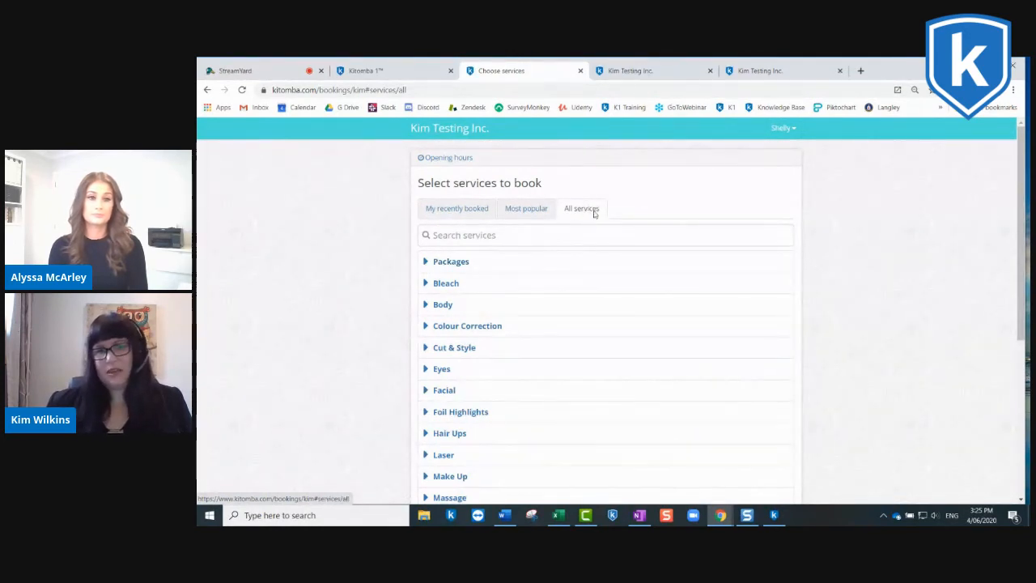
scroll(599, 212, down, 1)
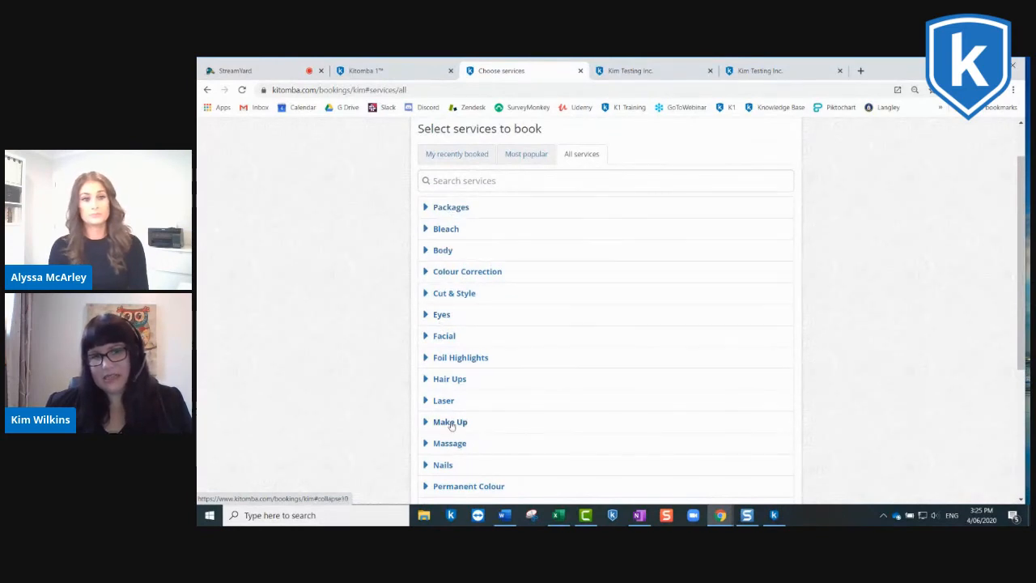
click(439, 314)
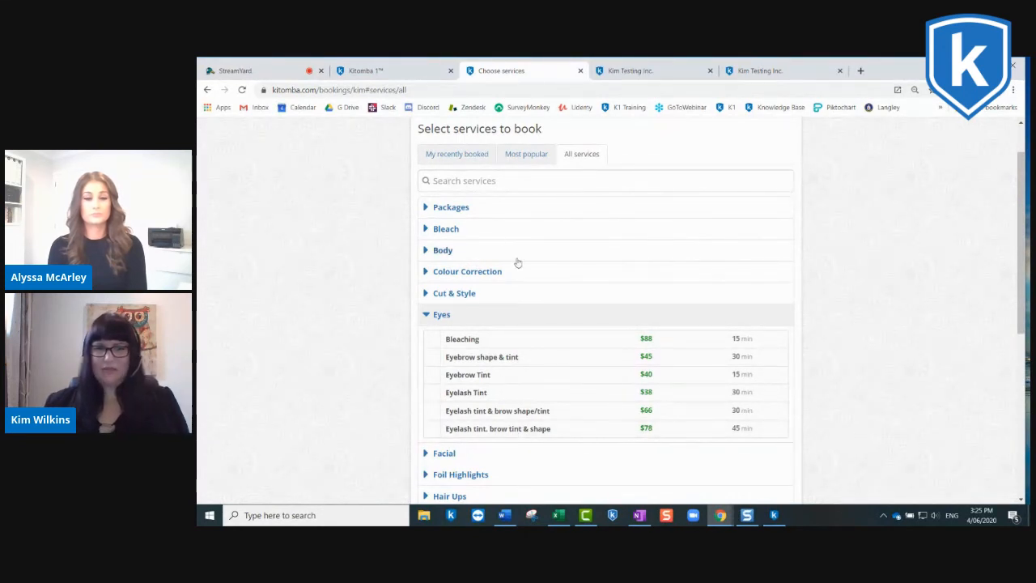
scroll(502, 404, down, 2)
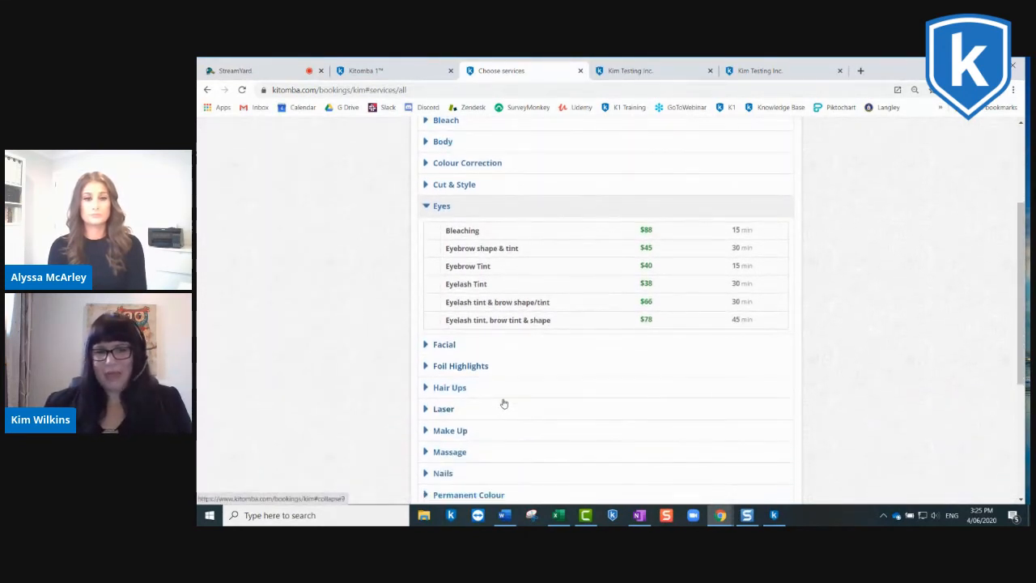
scroll(512, 391, up, 3)
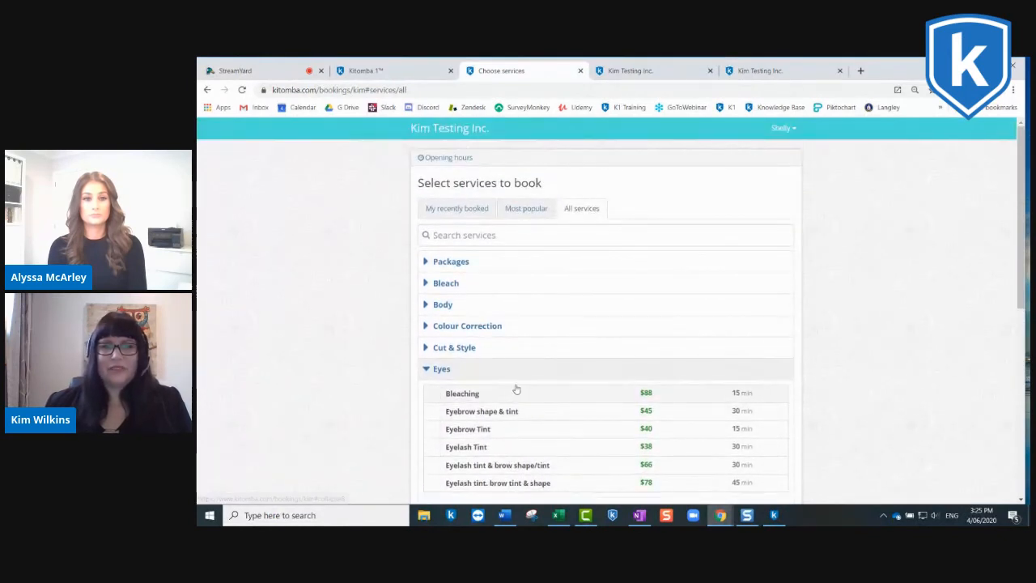
Step: Select Cut & Blowave Womens from the Cut & Style category and proceed to choosing staff and time
scroll(518, 289, down, 1)
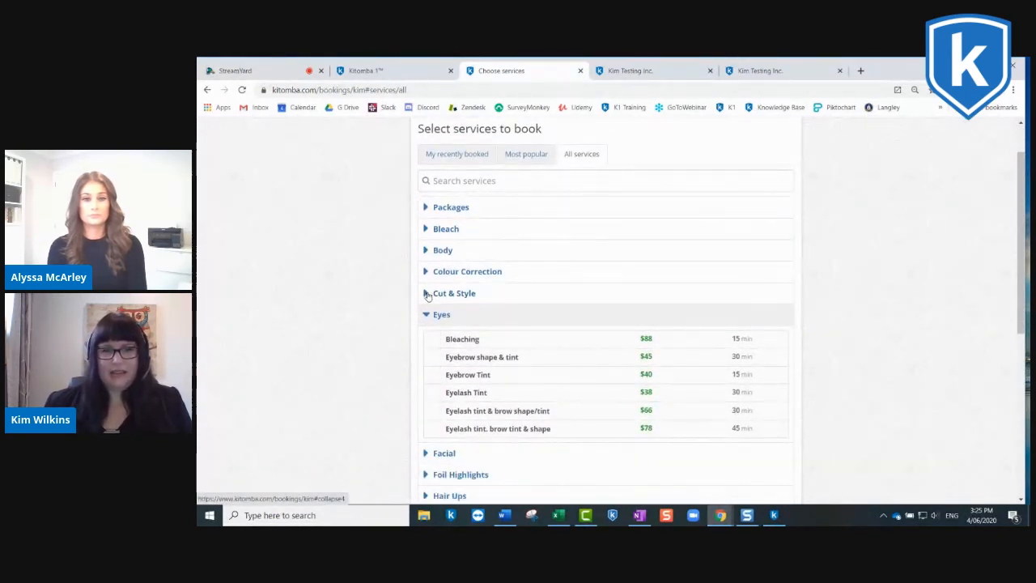
click(426, 295)
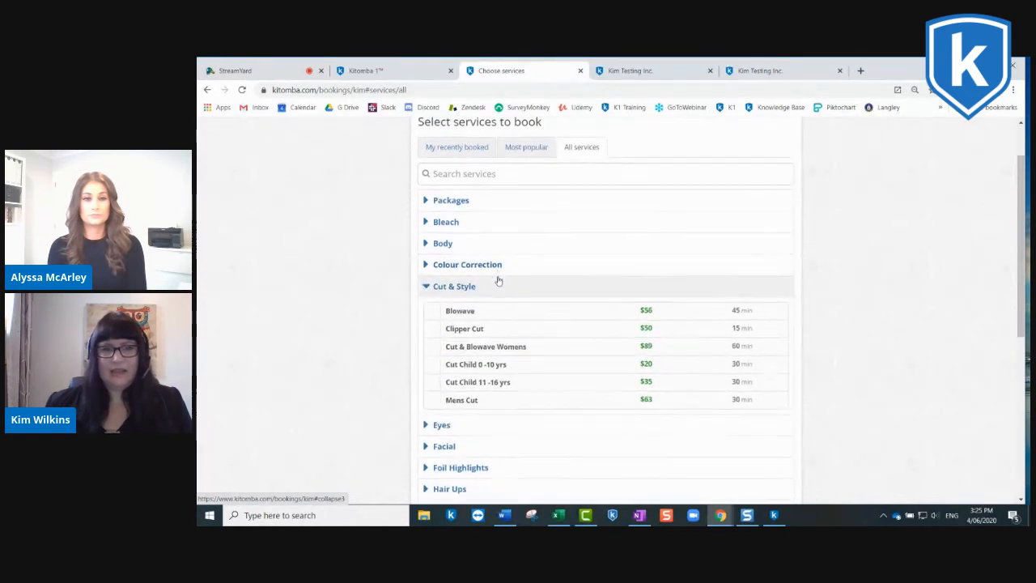
scroll(518, 259, down, 2)
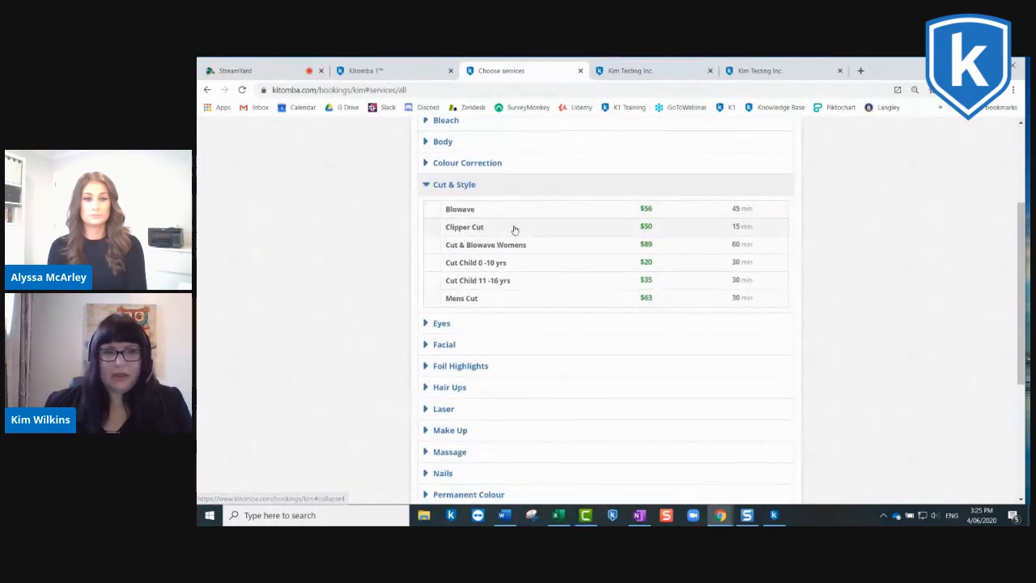
click(499, 246)
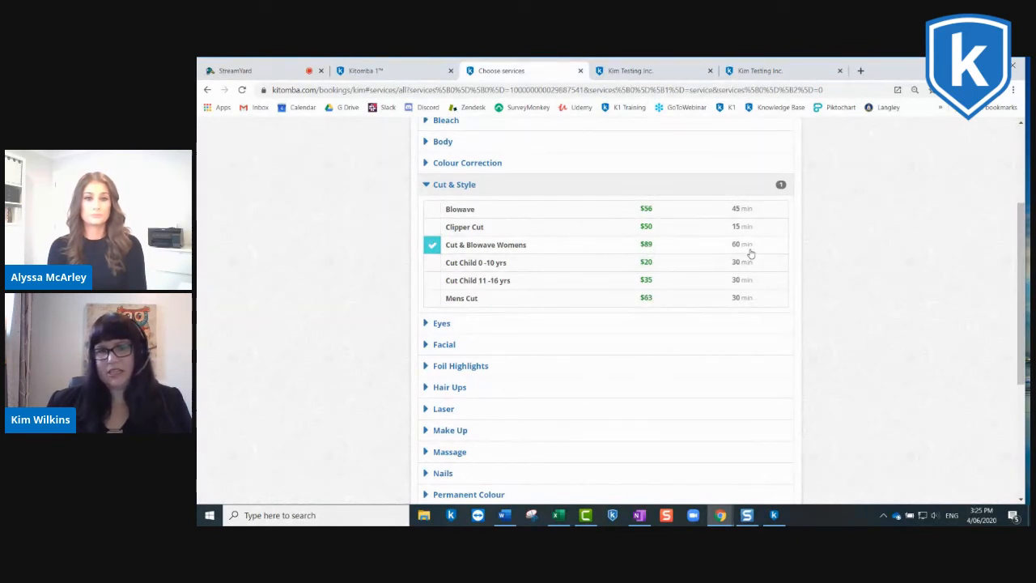
scroll(638, 280, down, 5)
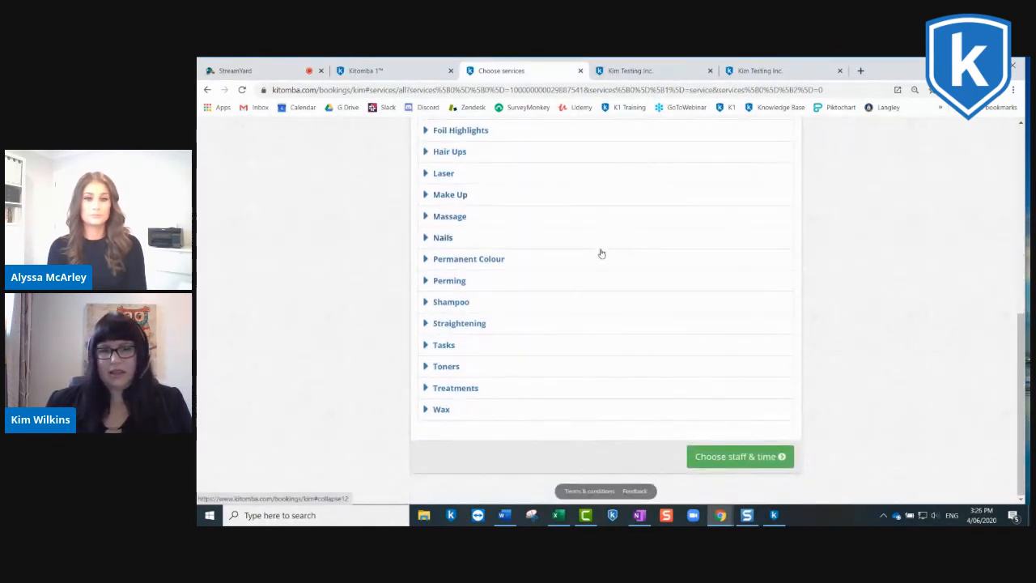
click(740, 458)
Step: Choose the second named staff member, book Friday 5 June 2020 at 10:30, and continue to the confirmation page
scroll(619, 230, down, 1)
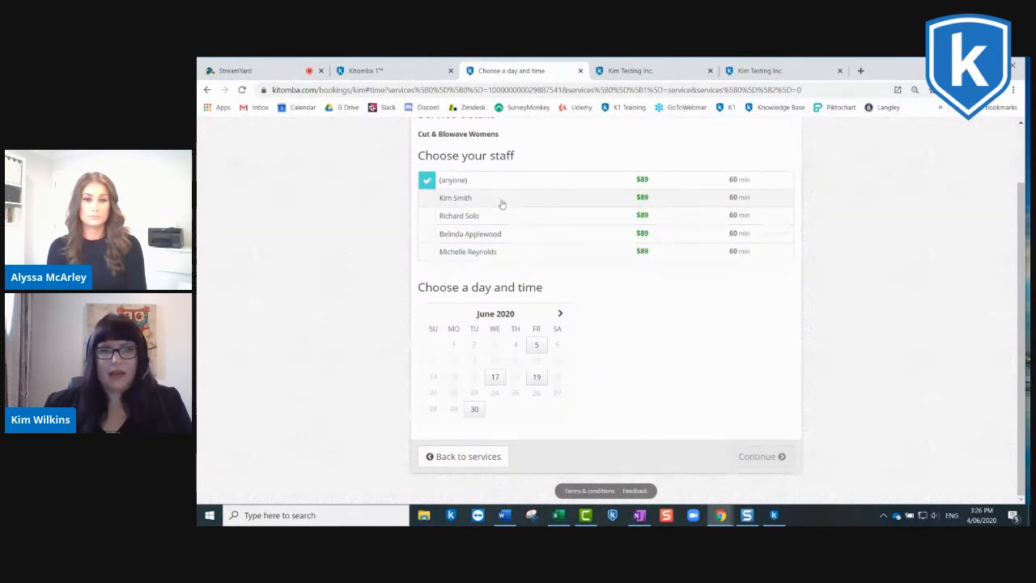
click(468, 217)
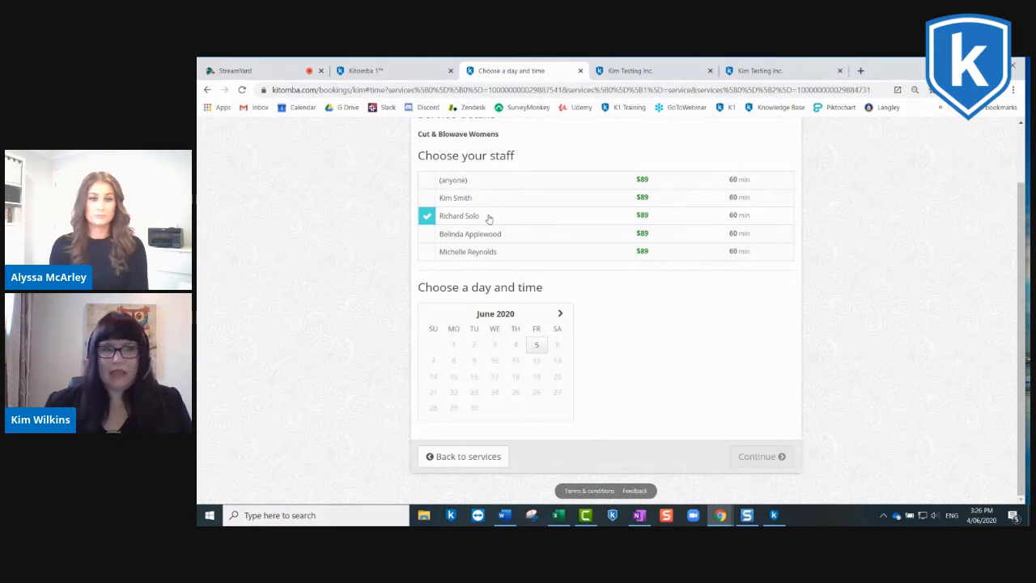
click(537, 346)
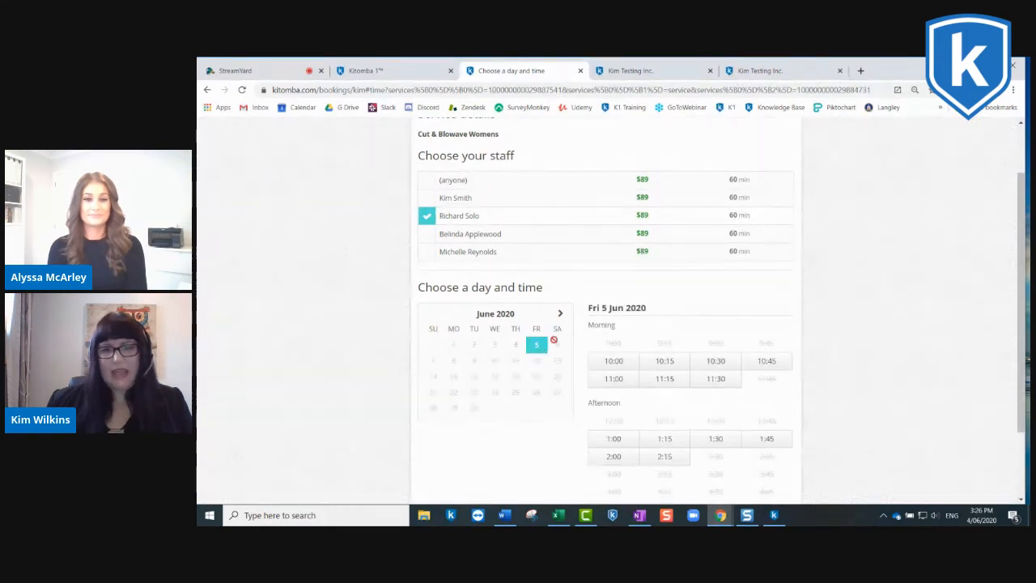
scroll(640, 330, down, 2)
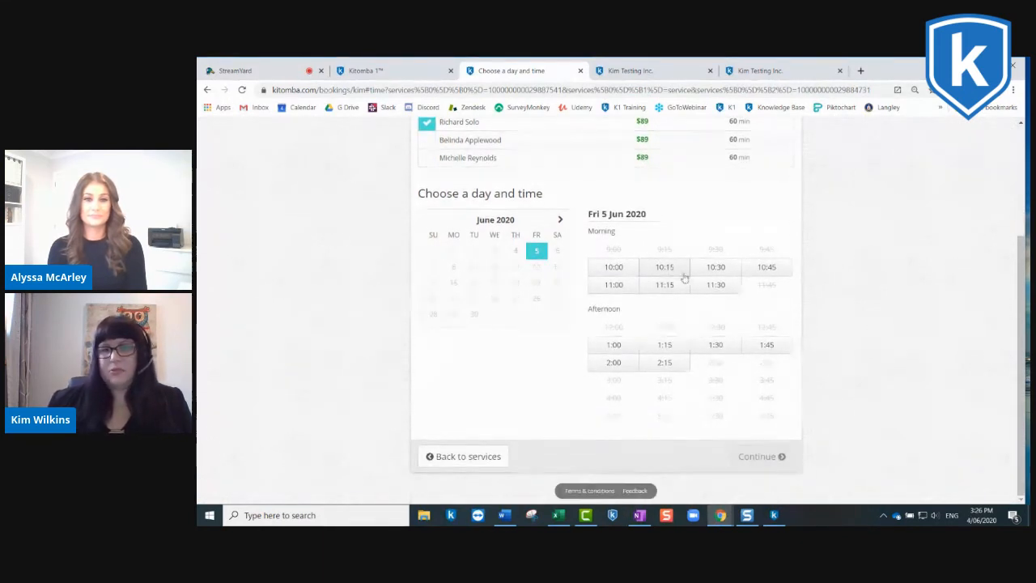
click(729, 267)
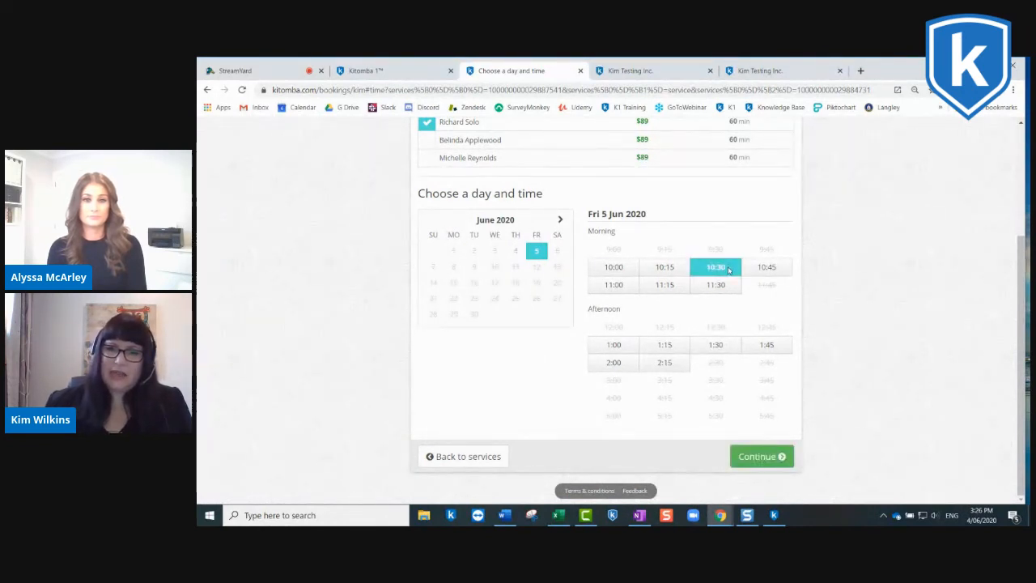
click(770, 459)
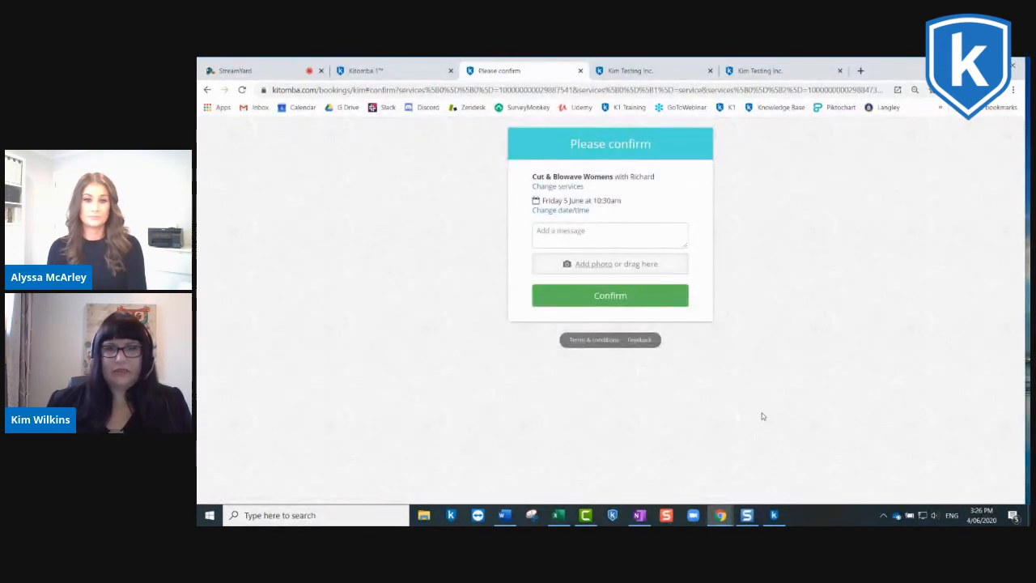
Step: Attach the Foils image from the Desktop folder as a photo to the Cut & Blowave Womens booking
click(557, 238)
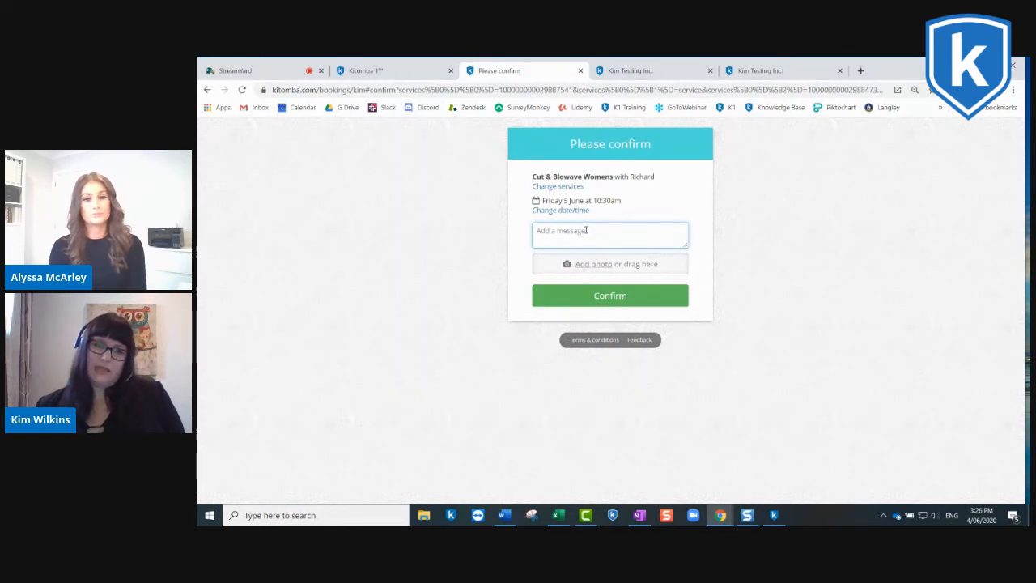
click(592, 265)
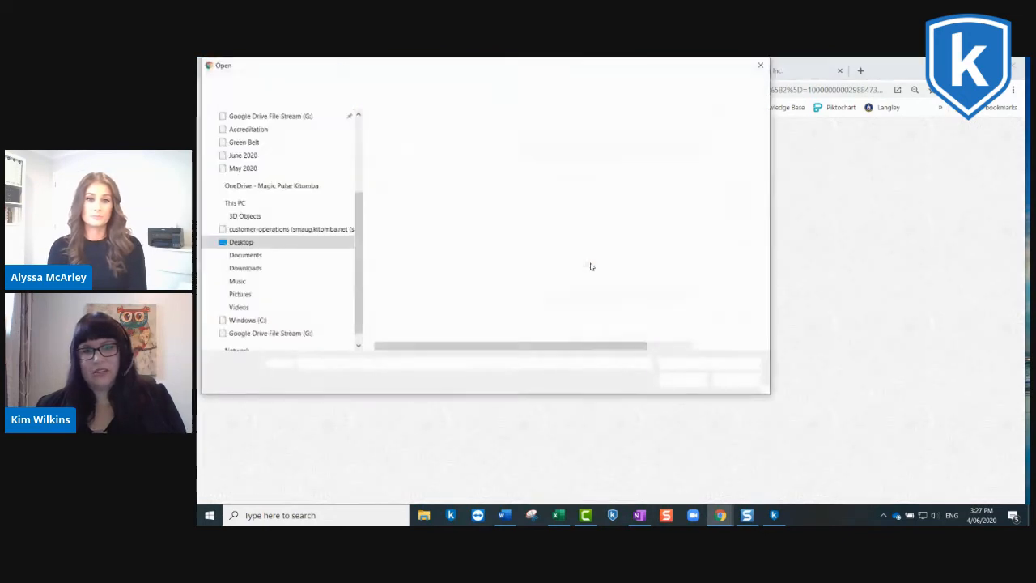
drag(357, 221, 357, 144)
click(243, 140)
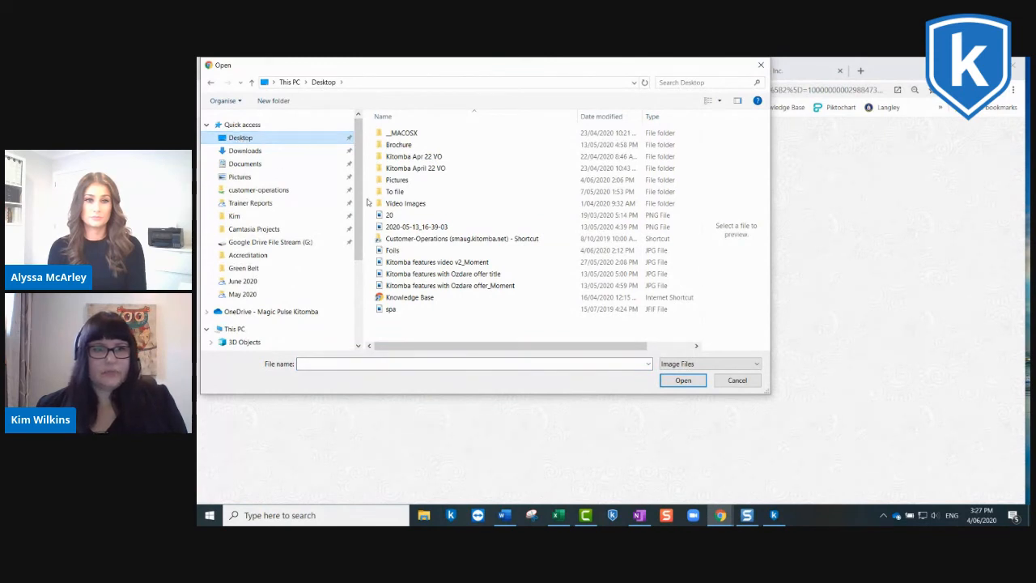
click(394, 251)
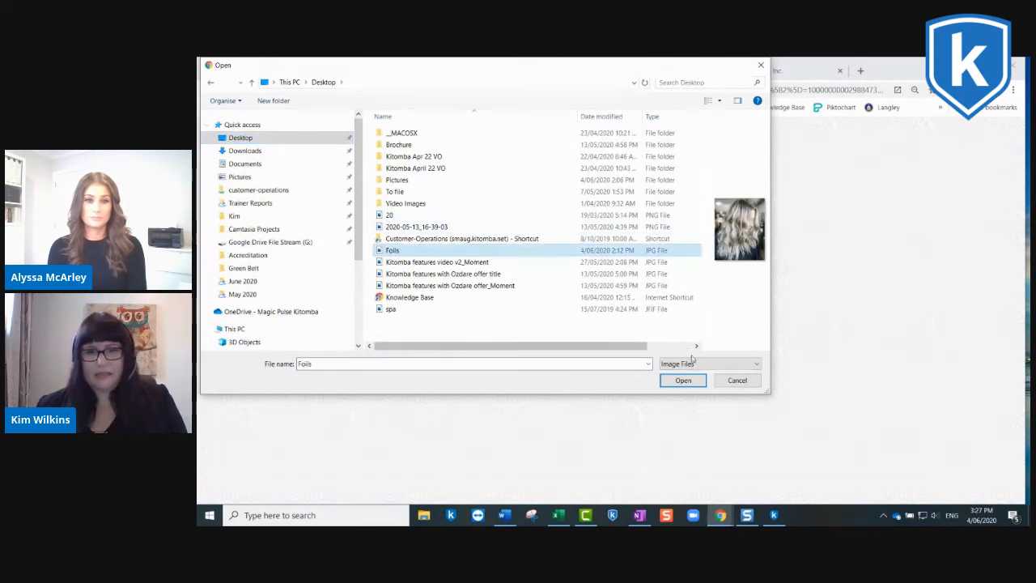
click(683, 380)
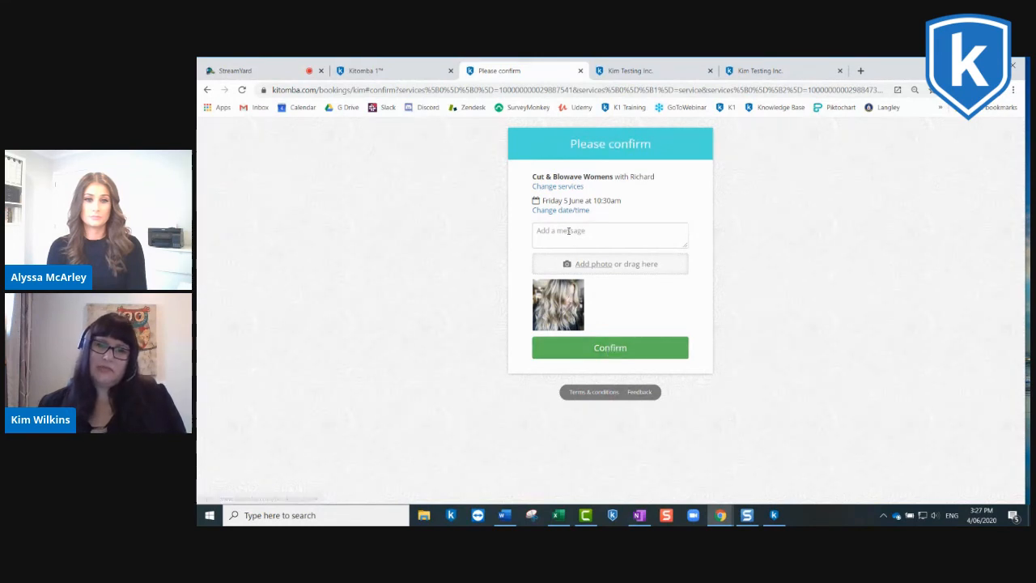
Step: Add the message "Please refer to picture." to the booking and confirm the appointment
click(586, 232)
text(Please refer to picture.)
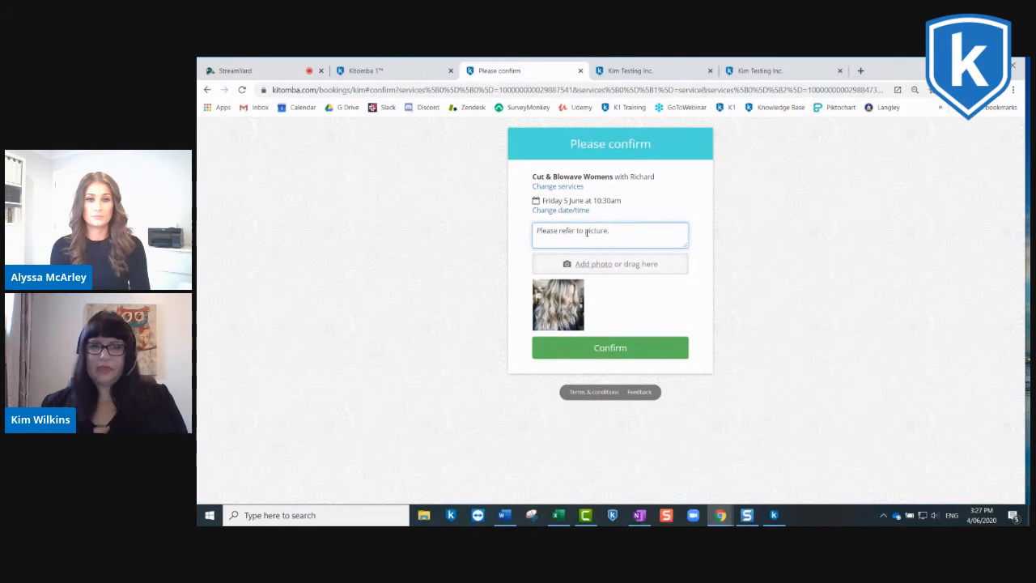
click(610, 347)
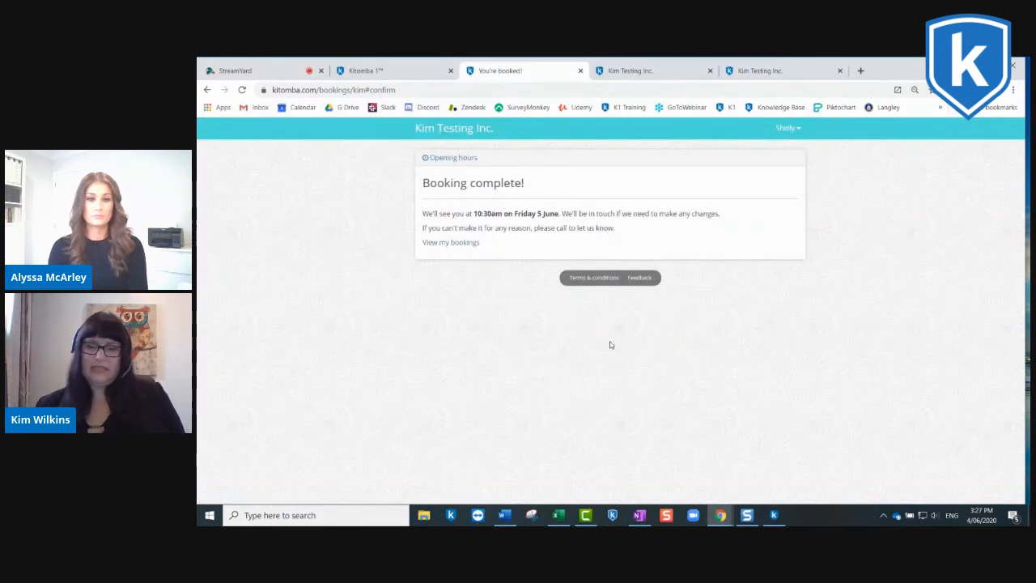
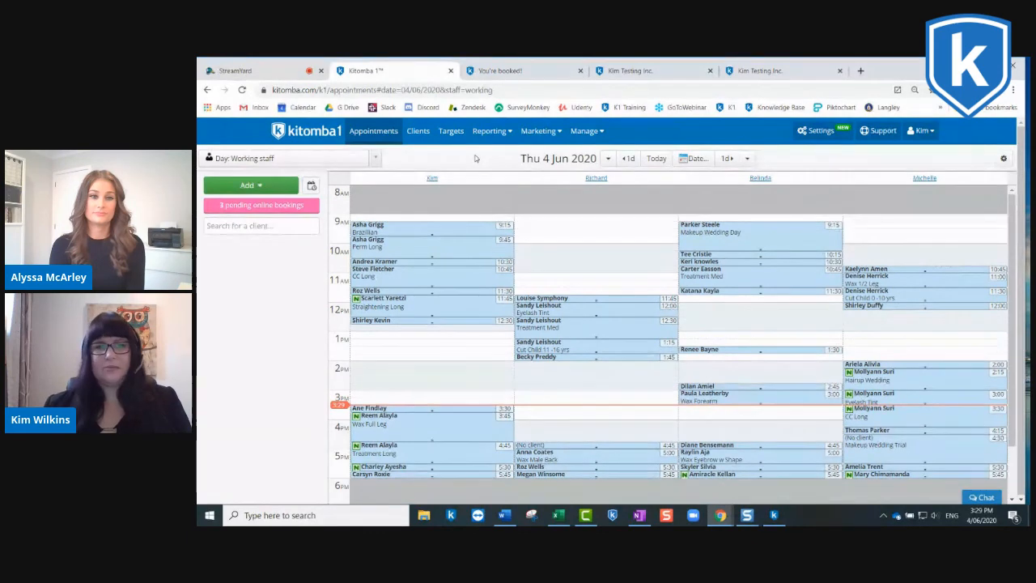
Step: Switch to the Kitomba desktop calendar to check where pending Online Bookings appear, and return to Kitomba 1 in the browser
click(776, 514)
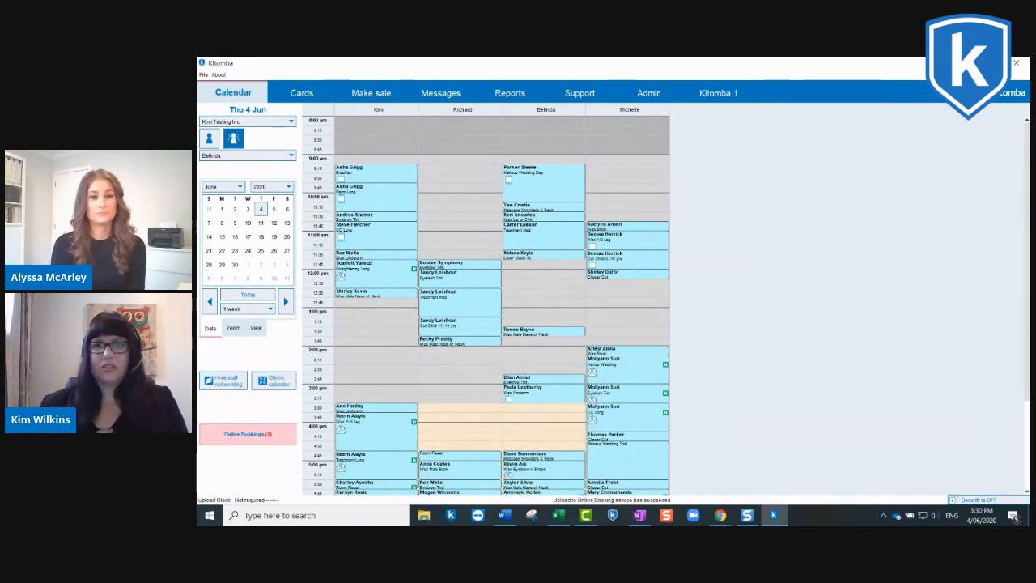
key(alt+Tab)
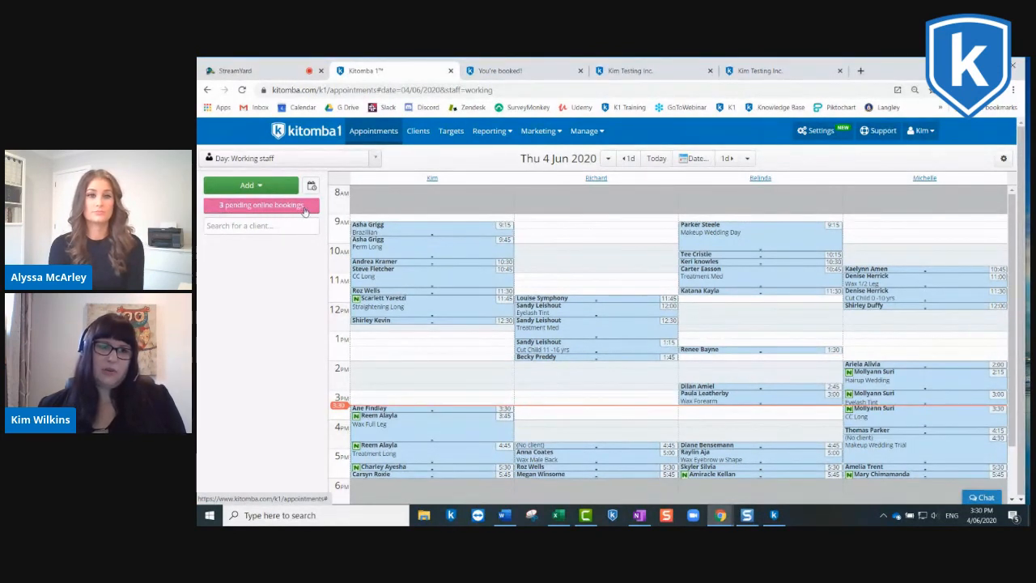
Step: Review the pending Cut & Blowave Womens booking for 5 June 2020 with its client note, and confirm it as having no changes
click(247, 205)
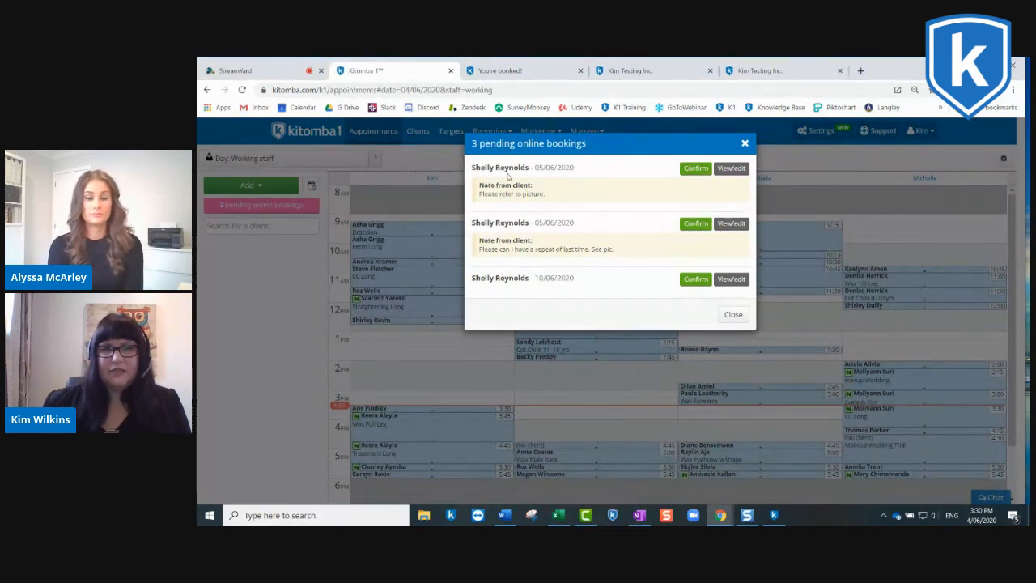
click(731, 169)
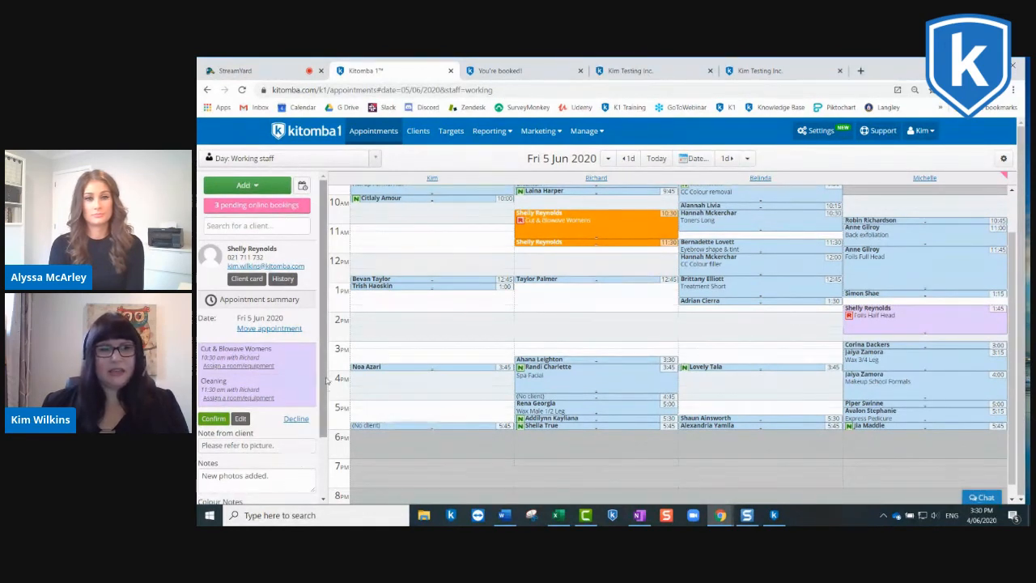
drag(323, 377, 322, 438)
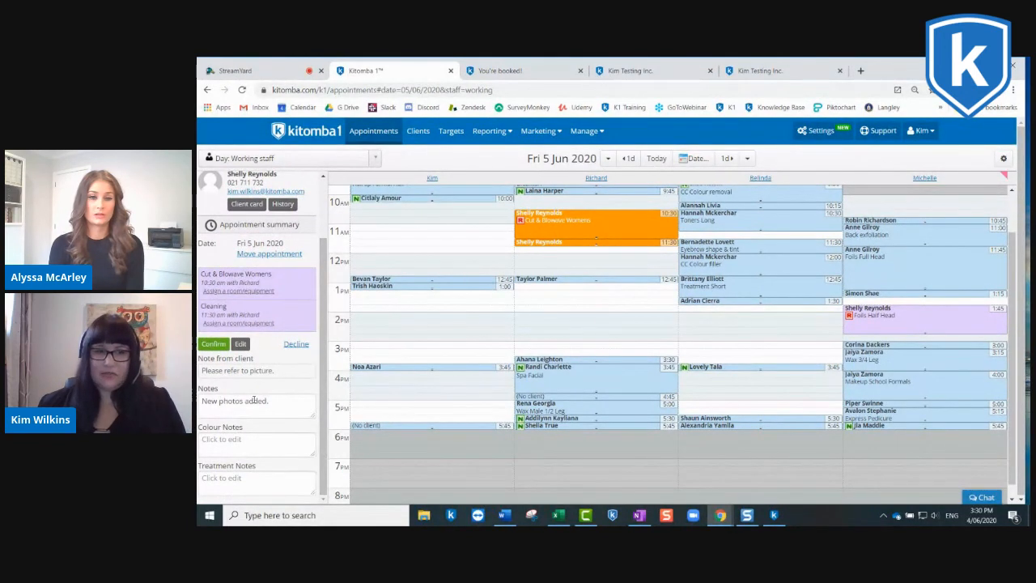
scroll(283, 314, up, 1)
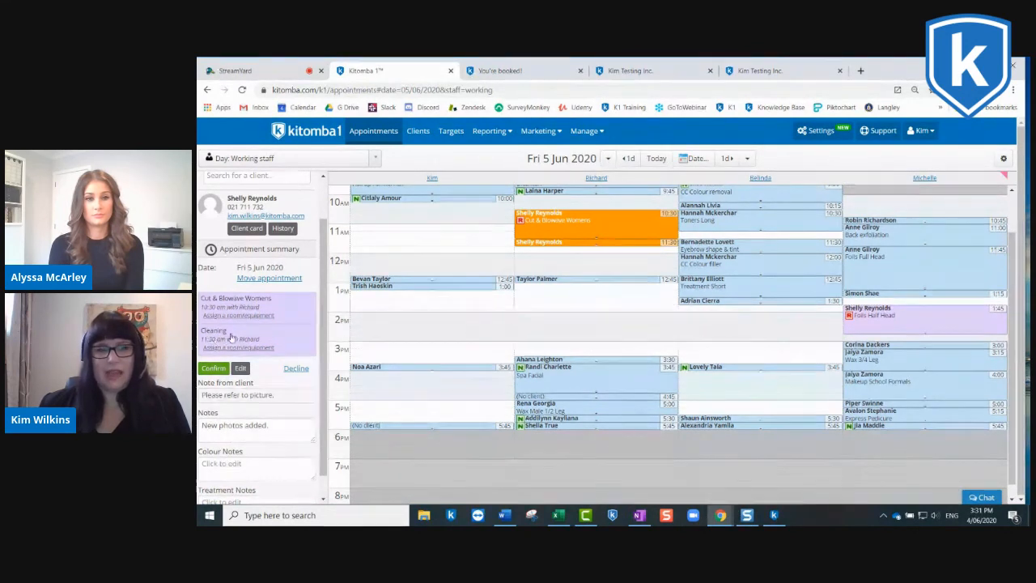
drag(322, 335, 322, 290)
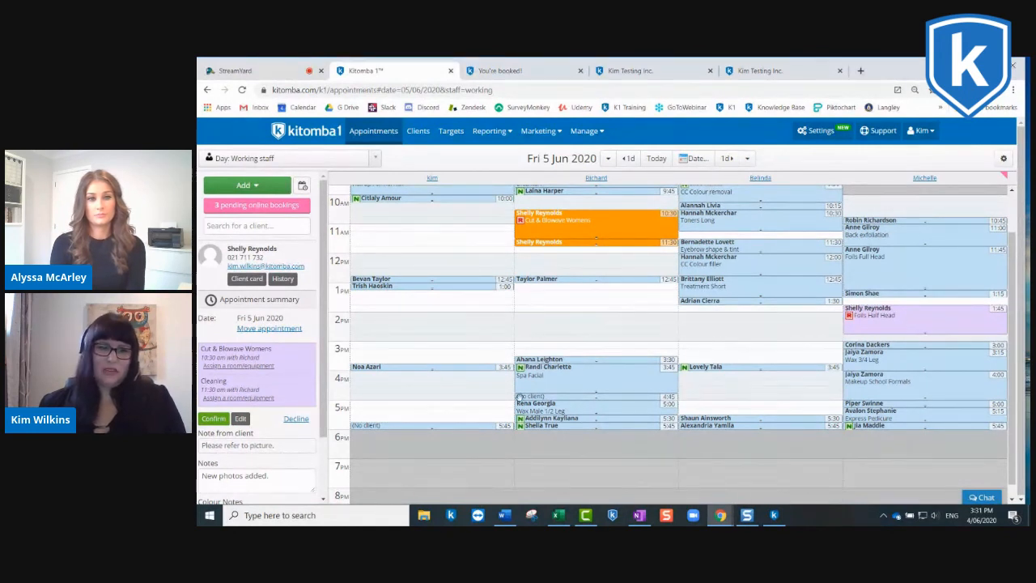
click(214, 420)
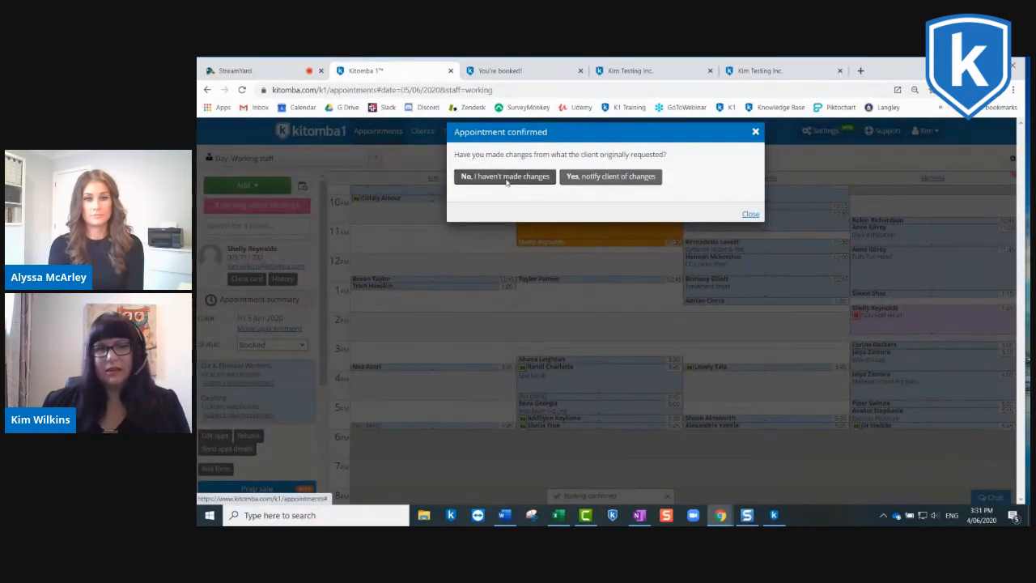
click(506, 180)
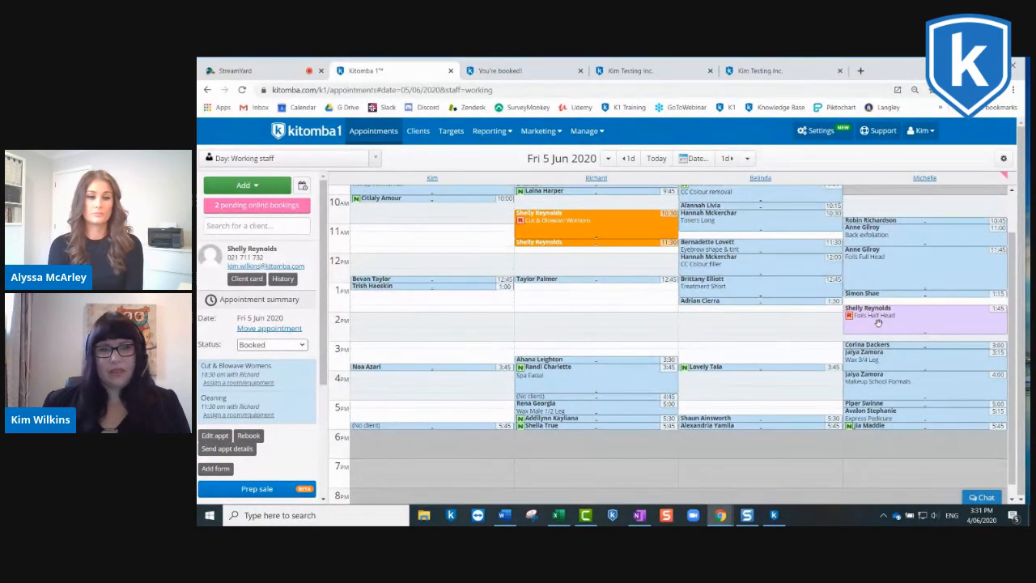
Step: Move the pending Bleaching booking on 10 June 2020 to 5:30 pm with the third staff member, and confirm it, notifying the client of changes
click(258, 206)
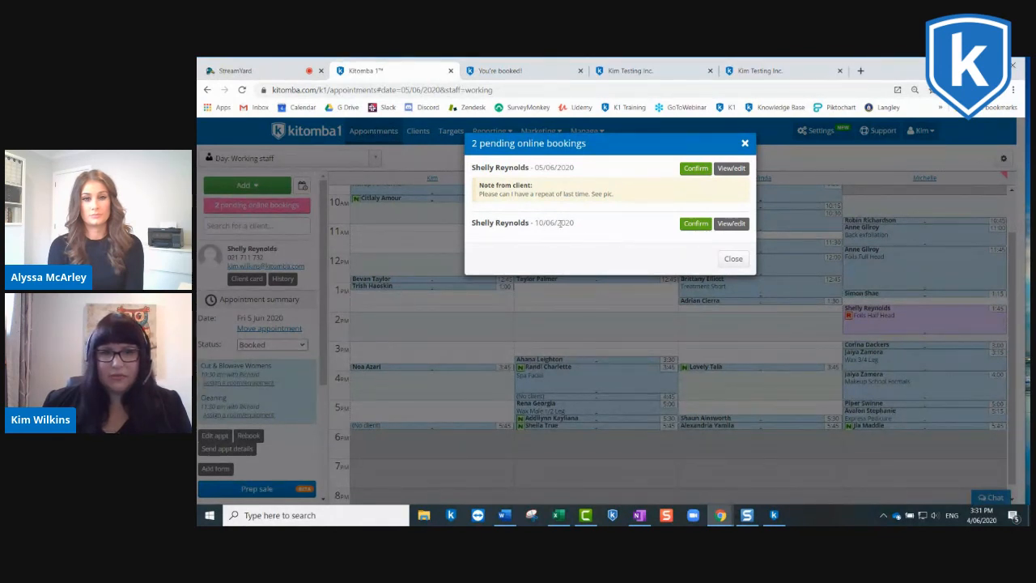
click(730, 223)
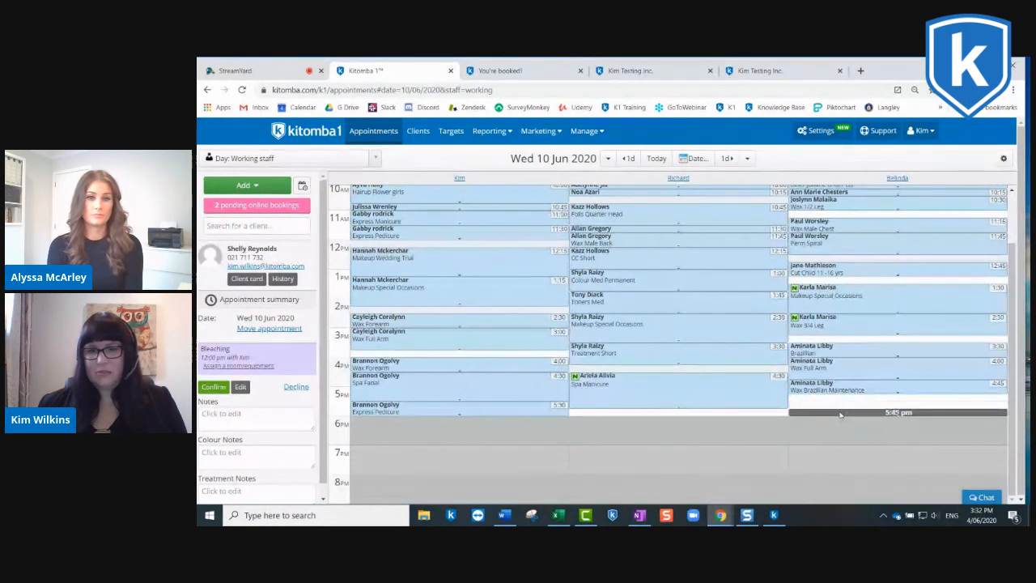
click(839, 408)
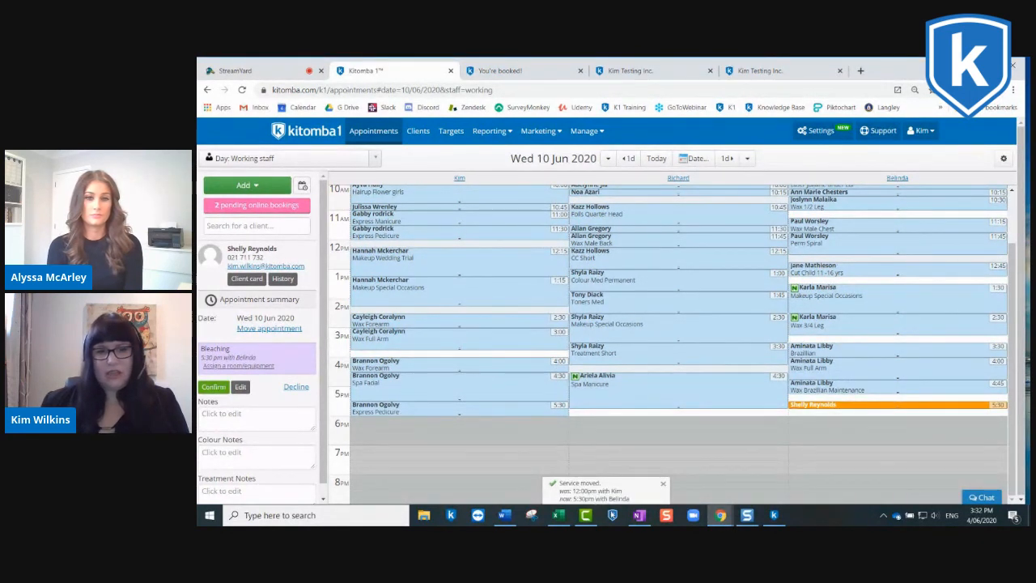
click(213, 388)
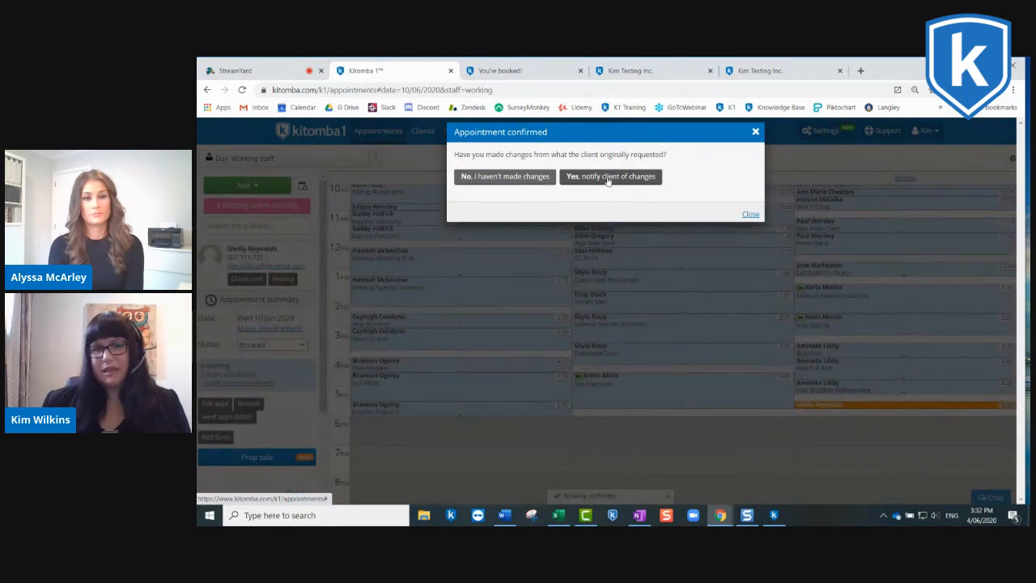
click(609, 178)
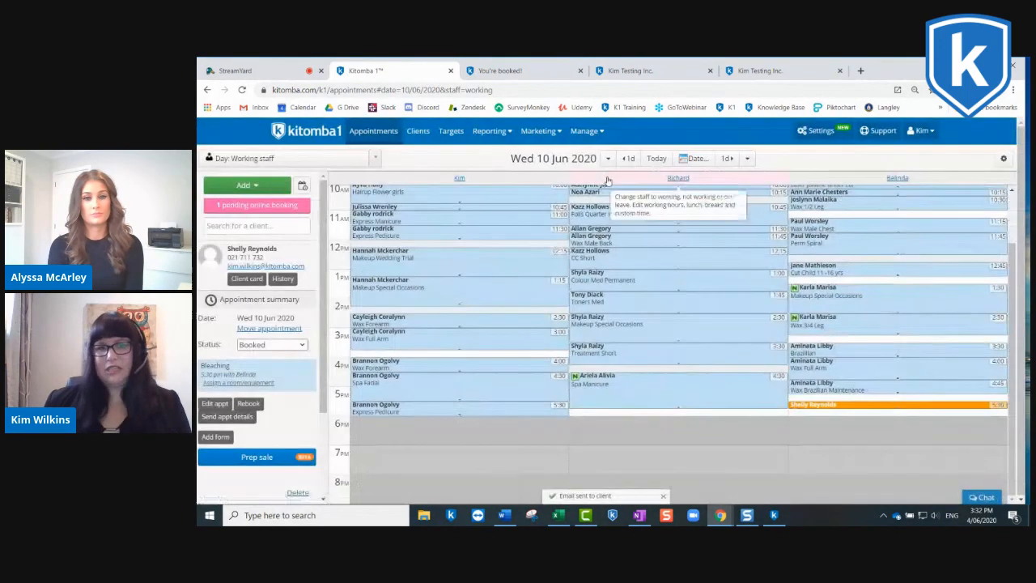